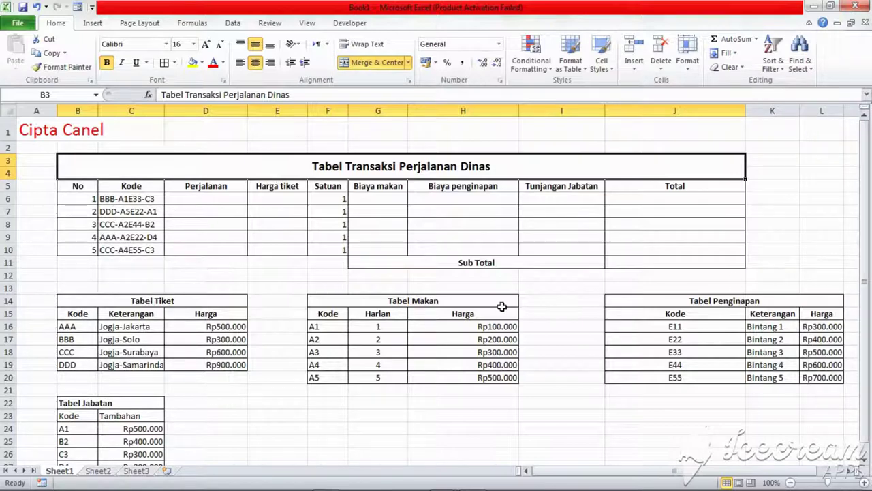
- Enter =LEFT(C6;3) in D6 to extract the first three letters of the Kode
{"action": "scroll", "coordinate": [502, 306], "scroll_direction": "down", "scroll_amount": 2}
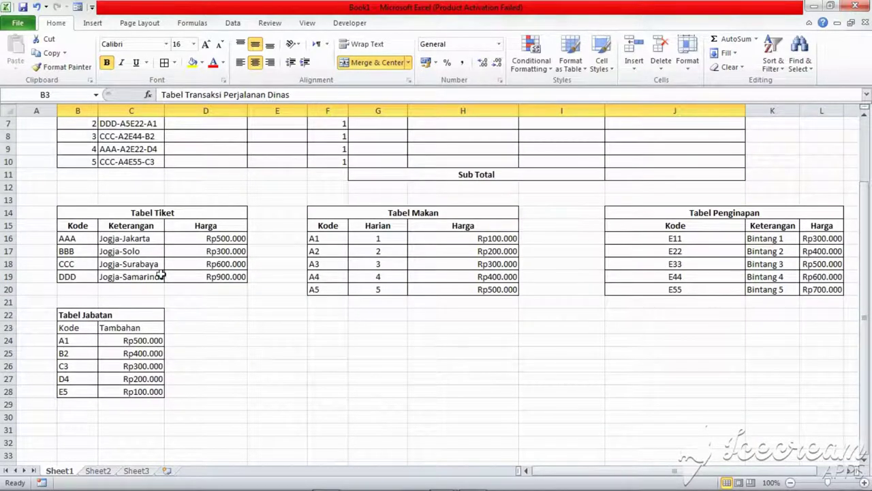
{"action": "scroll", "coordinate": [334, 228], "scroll_direction": "up", "scroll_amount": 2}
{"action": "left_click", "coordinate": [206, 199]}
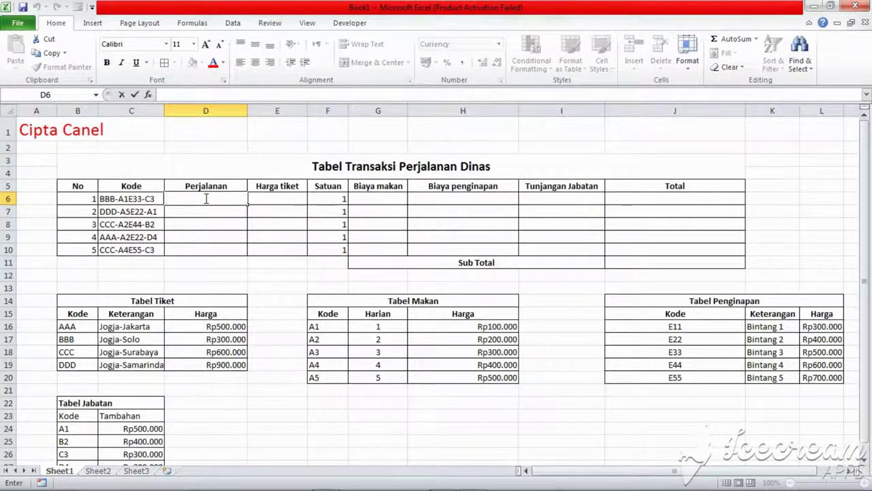
{"action": "type", "text": "+"}
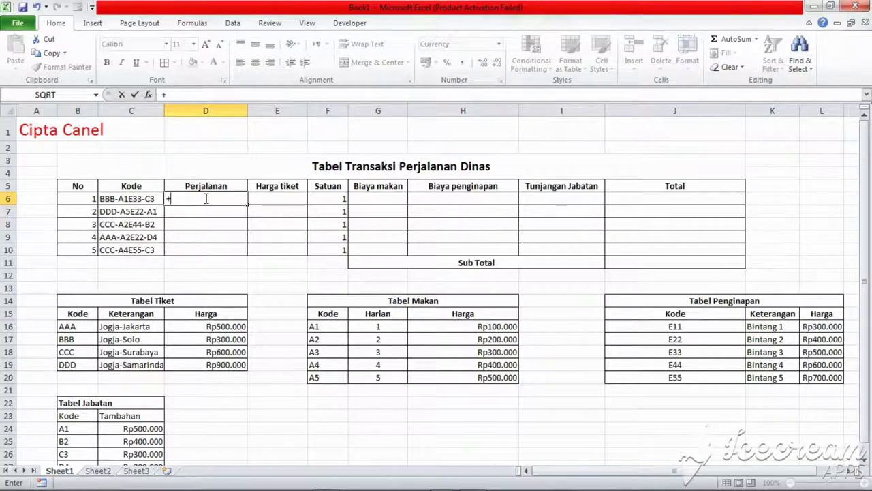
{"action": "key", "text": "BackSpace"}
{"action": "type", "text": "="}
{"action": "type", "text": "left"}
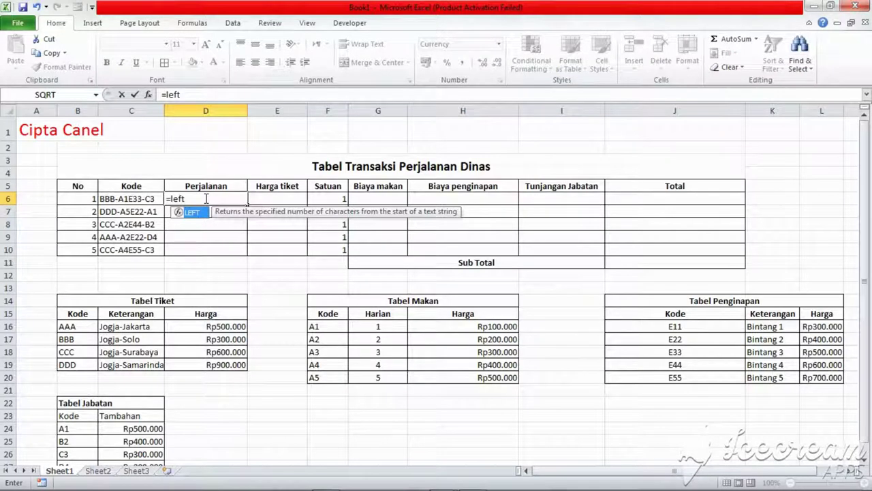
{"action": "type", "text": "("}
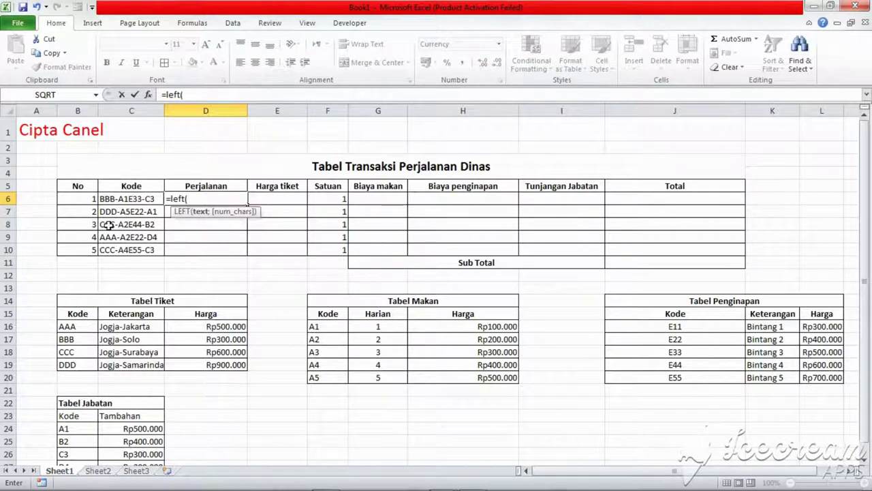
{"action": "left_click", "coordinate": [106, 198]}
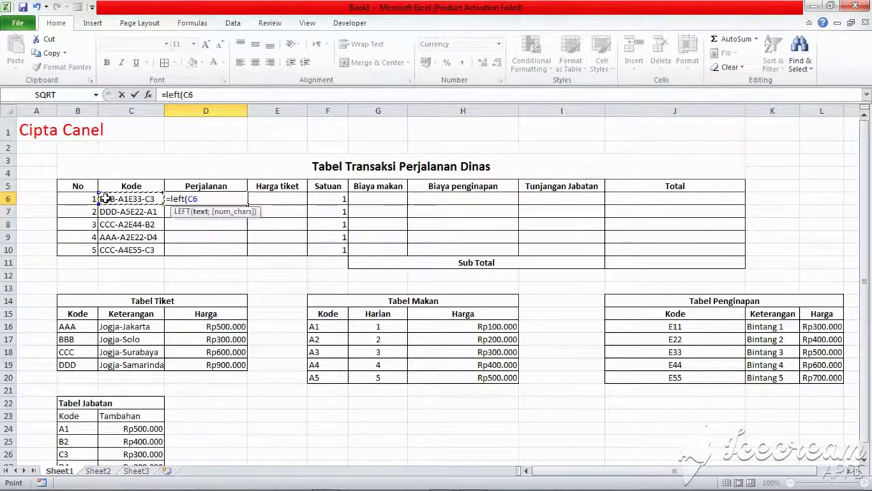
{"action": "type", "text": ";3"}
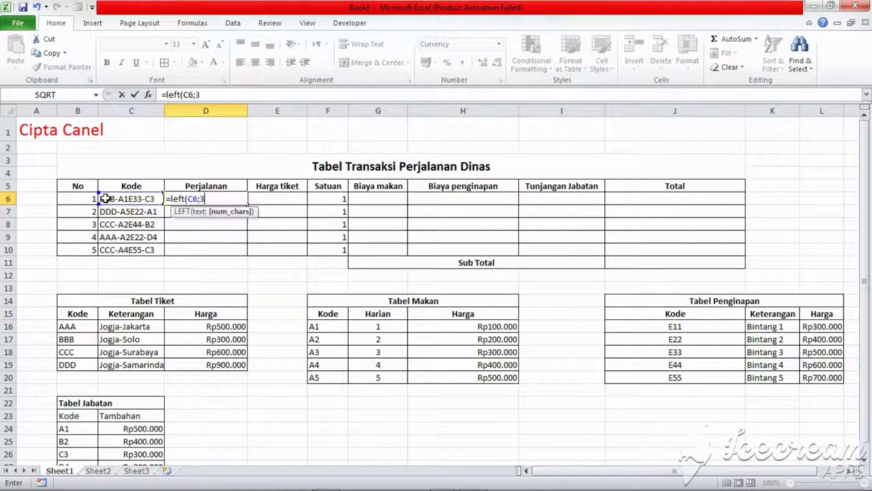
{"action": "key", "text": "Return"}
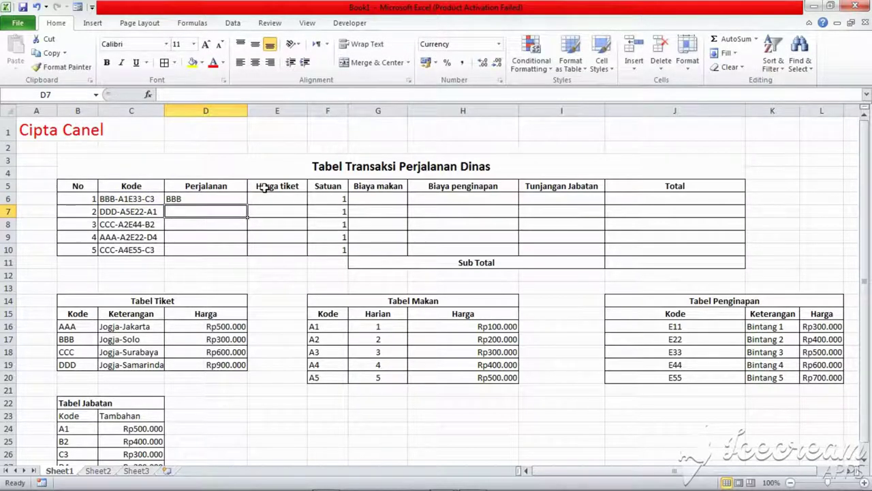
- Copy the LEFT formula down to D10, giving BBB, DDD, CCC, AAA, CCC
{"action": "left_click", "coordinate": [239, 198]}
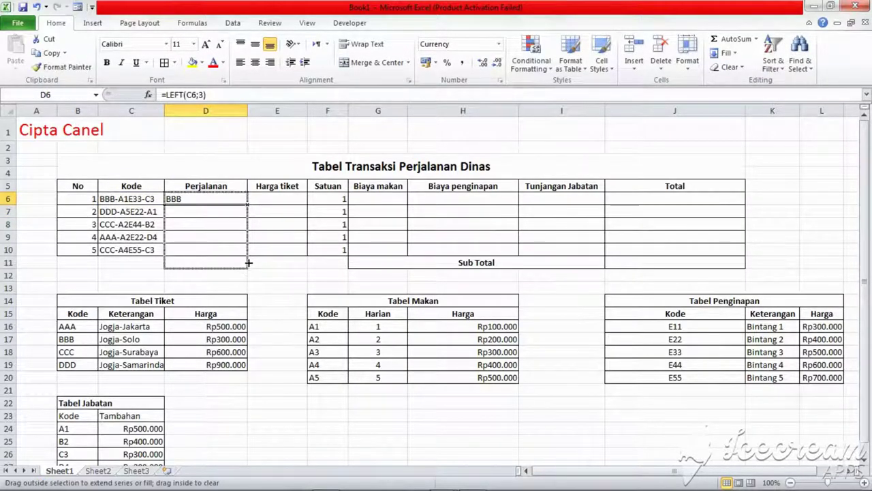
{"action": "left_click_drag", "start_coordinate": [248, 205], "coordinate": [248, 254]}
{"action": "left_click", "coordinate": [250, 198]}
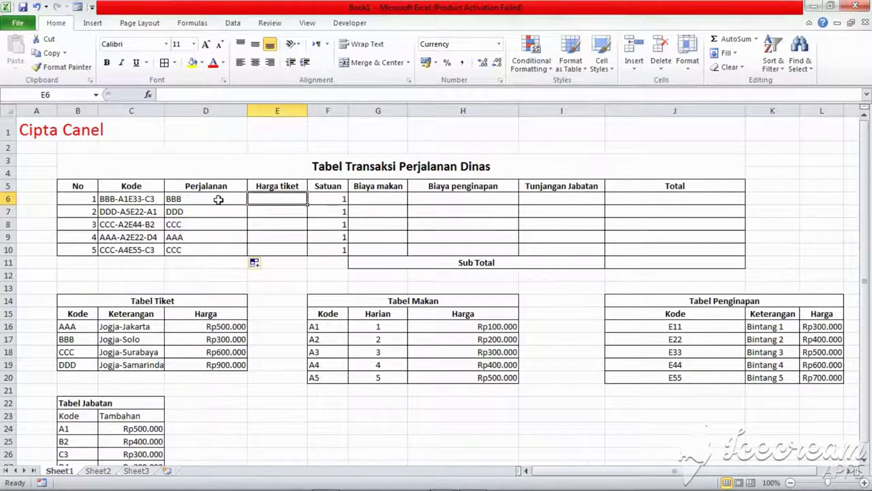
- Wrap D6 as =LOOKUP(LEFT(C6;3);B16:D19;C16:C19) against Tabel Tiket
{"action": "double_click", "coordinate": [220, 198]}
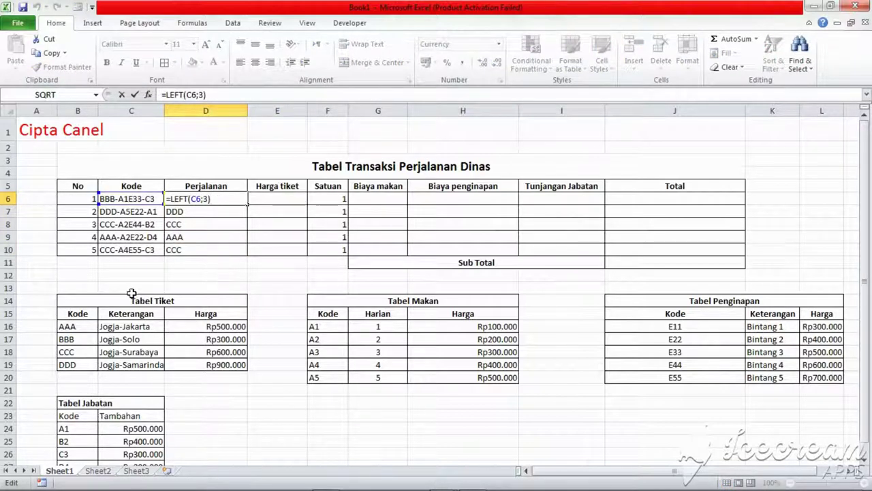
{"action": "left_click", "coordinate": [171, 198]}
{"action": "type", "text": "look"}
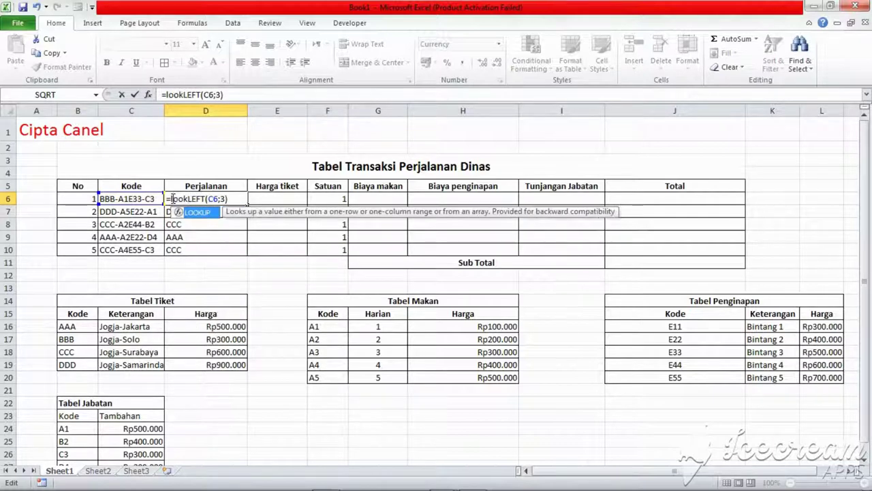
{"action": "type", "text": "up("}
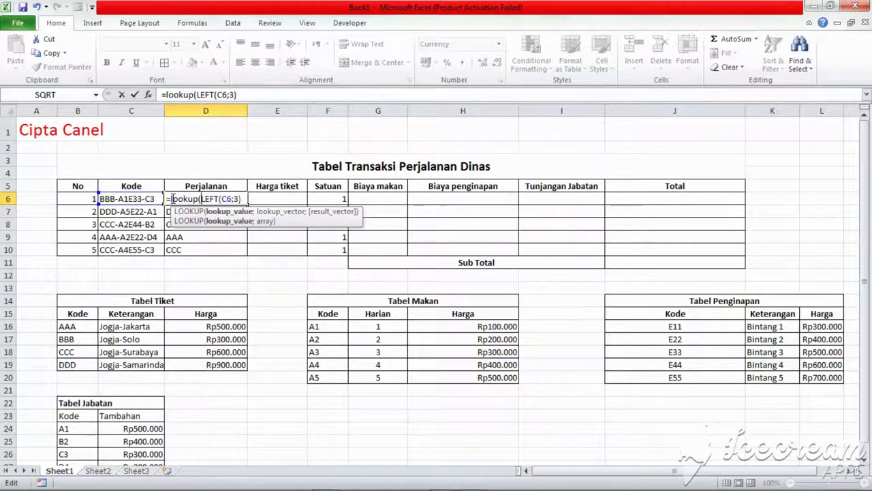
{"action": "left_click", "coordinate": [243, 198]}
{"action": "type", "text": ";"}
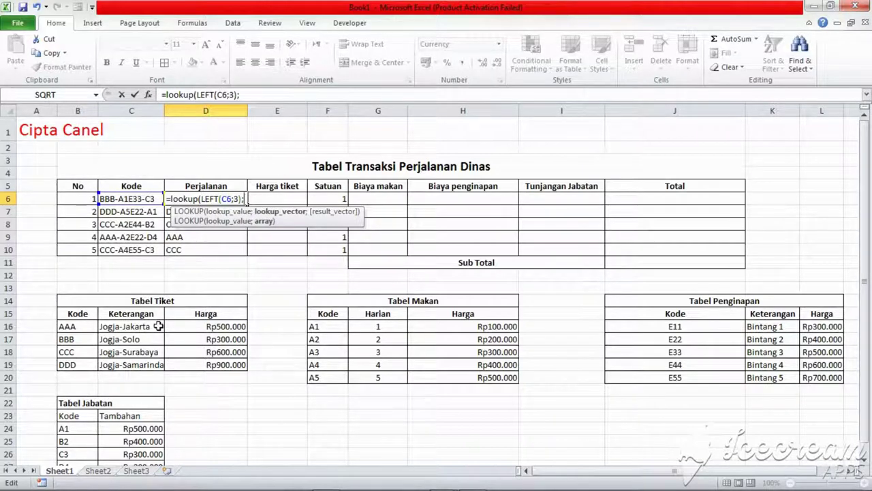
{"action": "left_click_drag", "start_coordinate": [68, 326], "coordinate": [225, 361]}
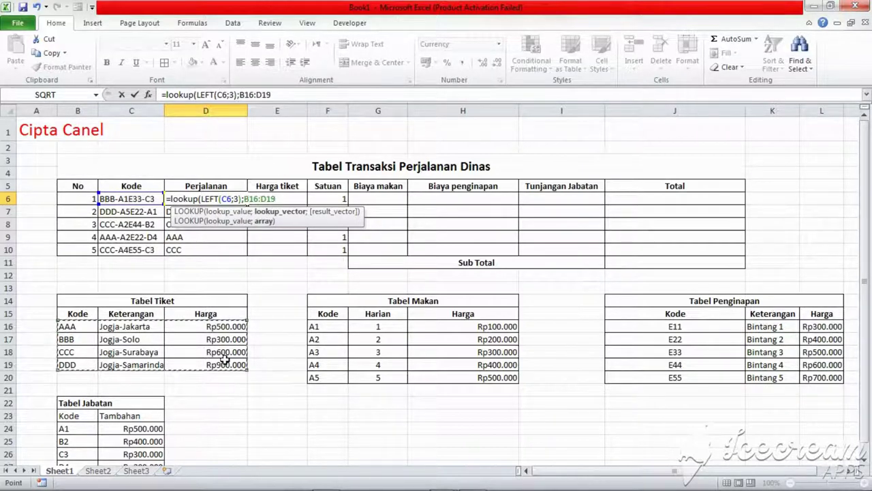
{"action": "type", "text": ")"}
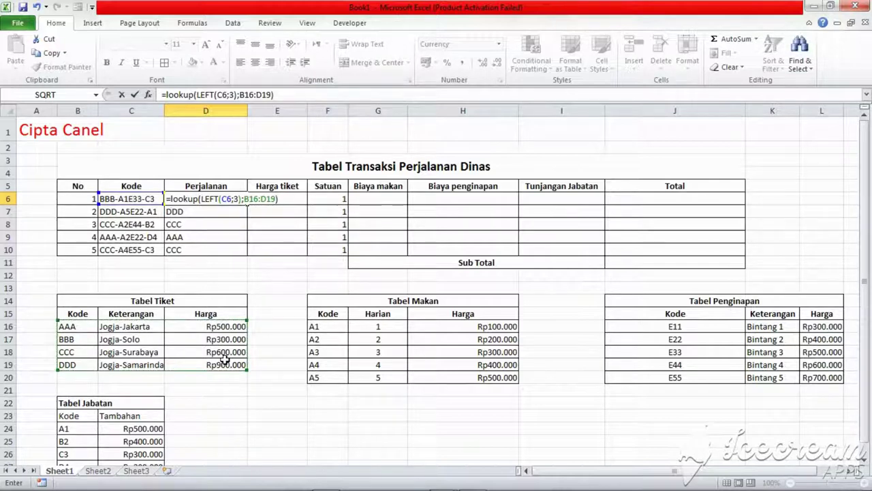
{"action": "key", "text": "BackSpace"}
{"action": "type", "text": ";"}
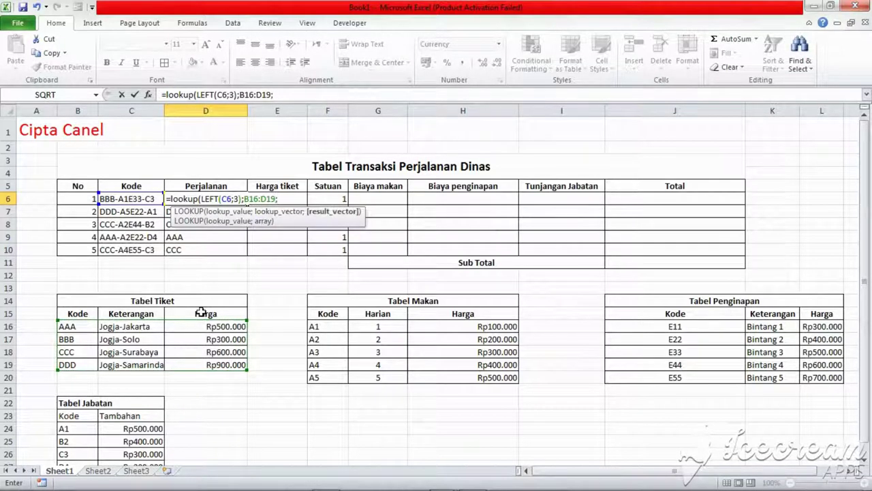
{"action": "left_click_drag", "start_coordinate": [149, 327], "coordinate": [142, 362]}
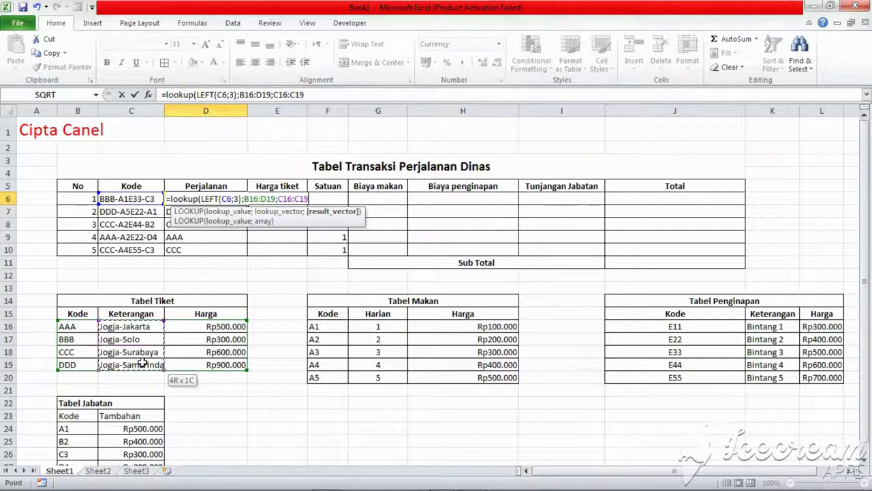
{"action": "type", "text": ")"}
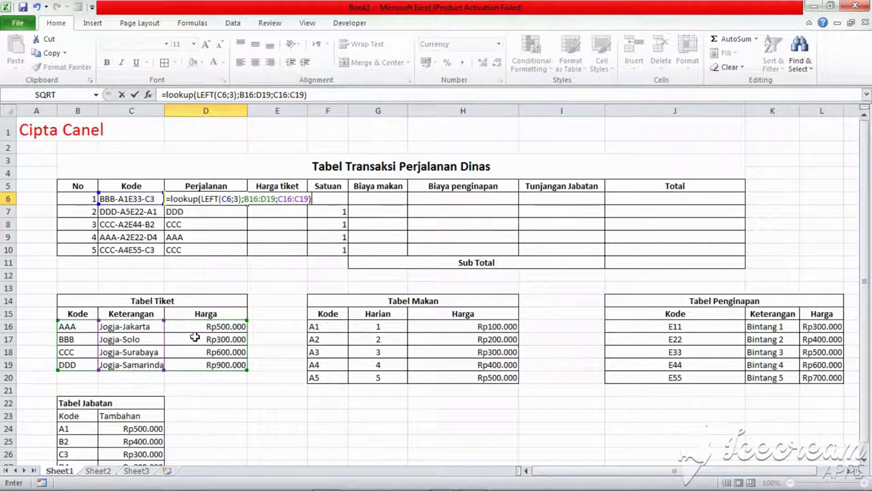
- Make the lookup ranges absolute as $B$16:$D$19 and $C$16:$C$19
{"action": "left_click", "coordinate": [246, 199]}
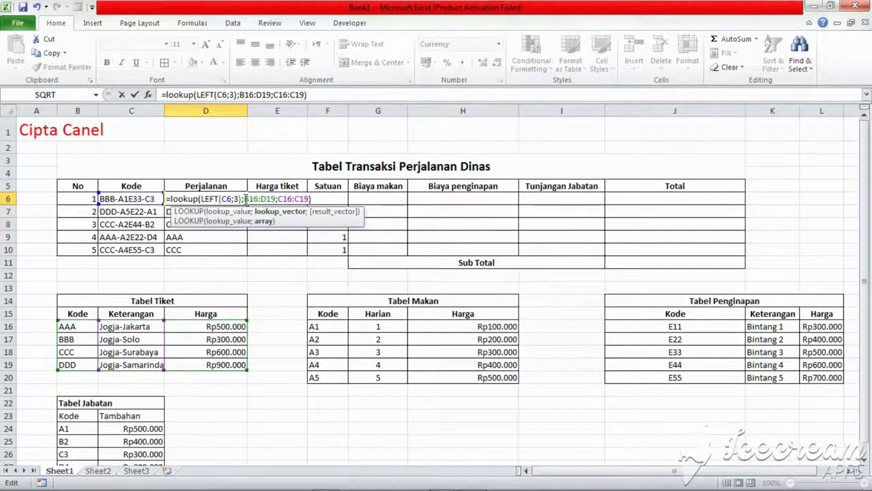
{"action": "type", "text": "$#"}
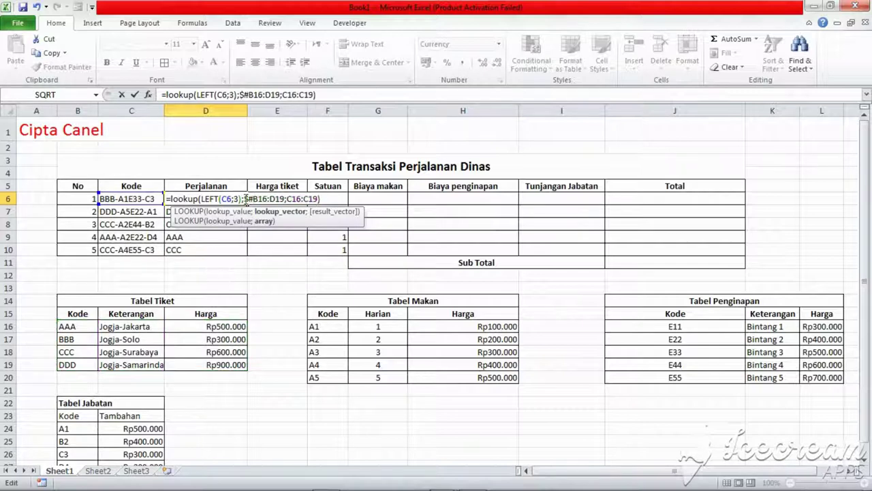
{"action": "key", "text": "BackSpace"}
{"action": "type", "text": "$"}
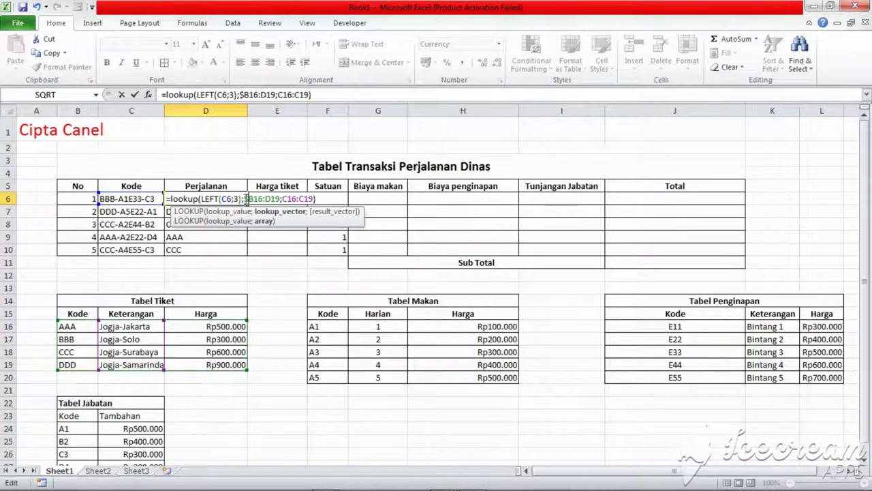
{"action": "key", "text": "Right"}
{"action": "type", "text": "$"}
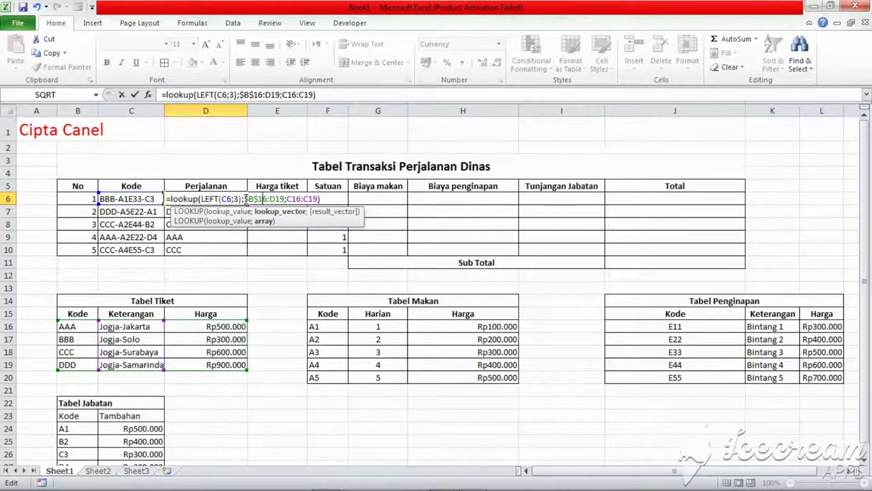
{"action": "key", "text": "Right"}
{"action": "key", "text": "Right"}
{"action": "key", "text": "Right"}
{"action": "type", "text": "$"}
{"action": "key", "text": "Right"}
{"action": "type", "text": "$"}
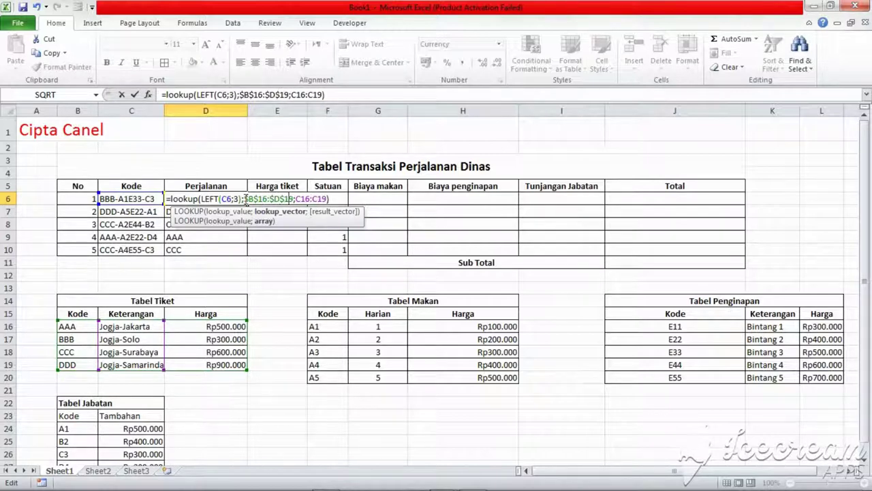
{"action": "key", "text": "Right"}
{"action": "key", "text": "Right"}
{"action": "key", "text": "Right"}
{"action": "type", "text": "$"}
{"action": "key", "text": "Right"}
{"action": "type", "text": "$"}
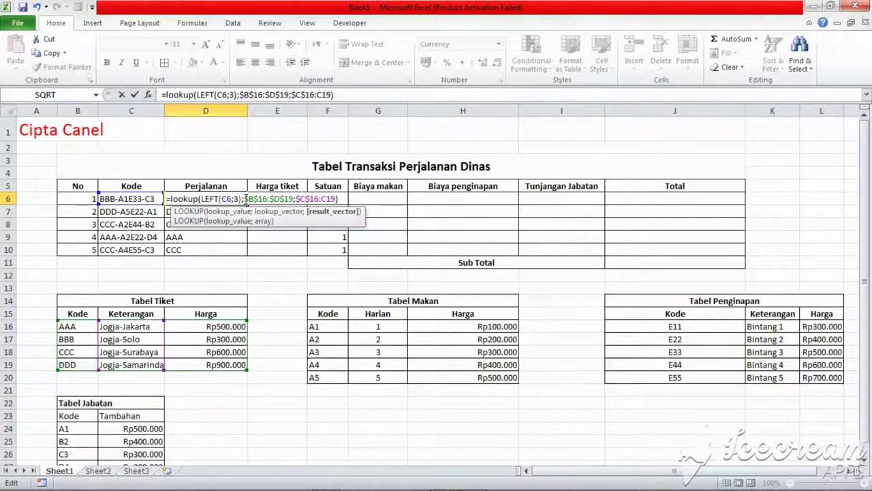
{"action": "key", "text": "Right"}
{"action": "key", "text": "Right"}
{"action": "key", "text": "Right"}
{"action": "type", "text": "$"}
{"action": "key", "text": "Right"}
{"action": "type", "text": "$"}
- Fill the route lookup to D10: Jogja-Solo, Jogja-Samarinda, Jogja-Surabaya, Jogja-Jakarta, Jogja-Surabaya
{"action": "key", "text": "Return"}
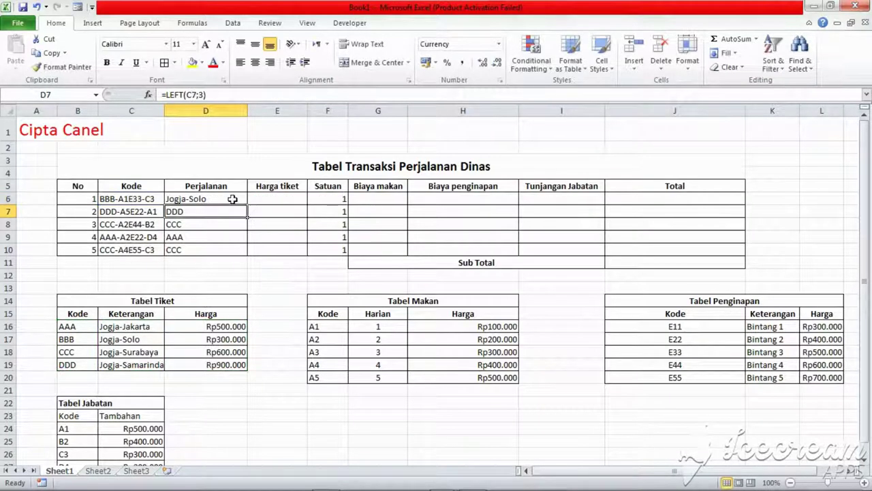
{"action": "left_click", "coordinate": [232, 198]}
{"action": "left_click_drag", "start_coordinate": [247, 203], "coordinate": [247, 258]}
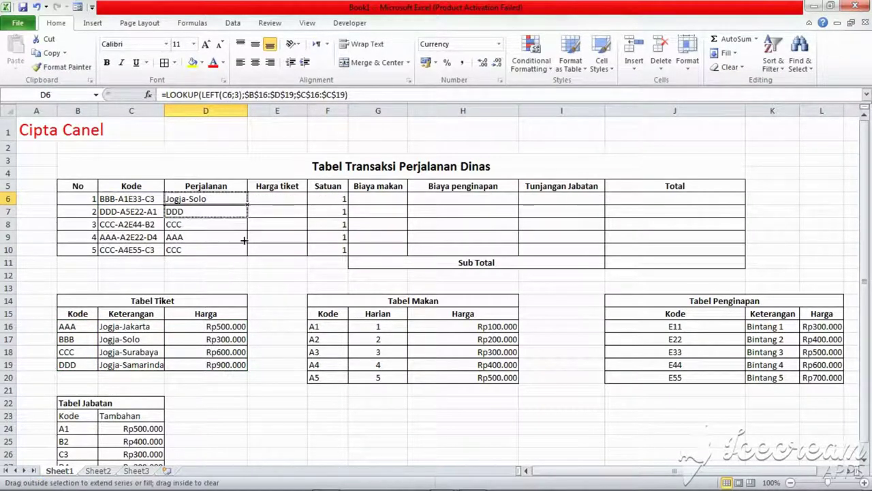
{"action": "left_click", "coordinate": [285, 285]}
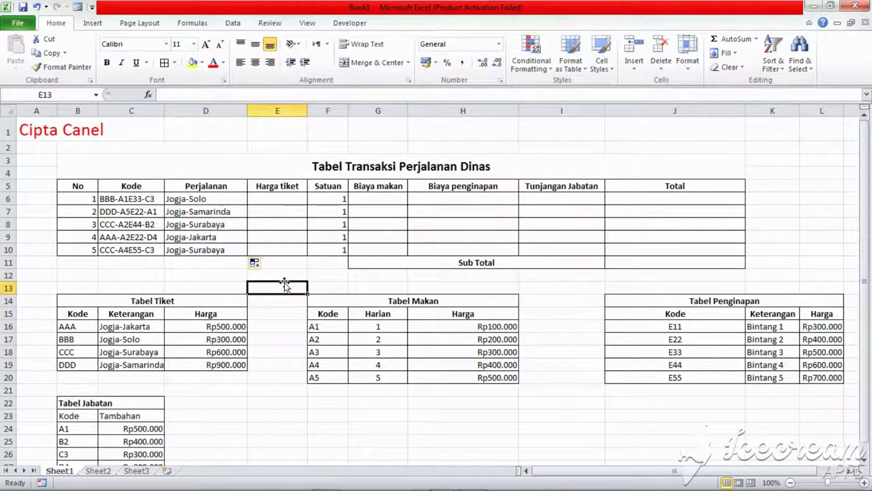
- Copy the route lookup formula into E6 and correct its code reference to C6
{"action": "left_click", "coordinate": [227, 198]}
{"action": "left_click_drag", "start_coordinate": [249, 204], "coordinate": [285, 203]}
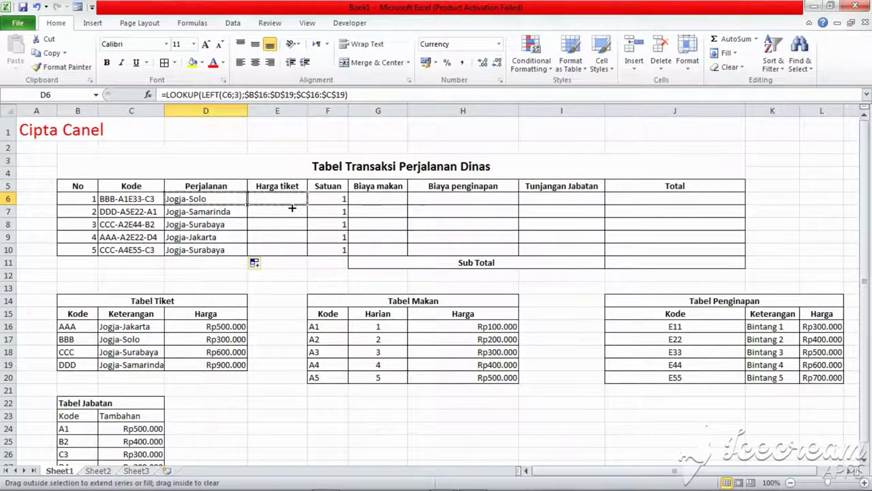
{"action": "double_click", "coordinate": [284, 198]}
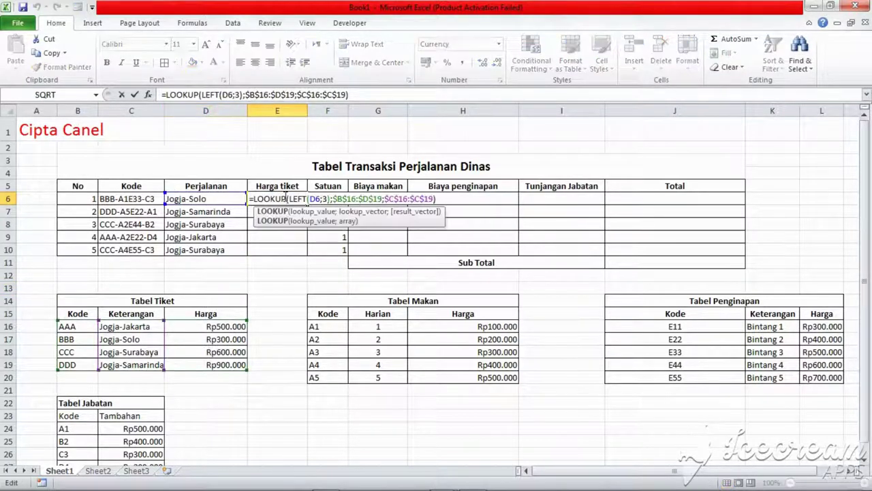
{"action": "left_click", "coordinate": [319, 199]}
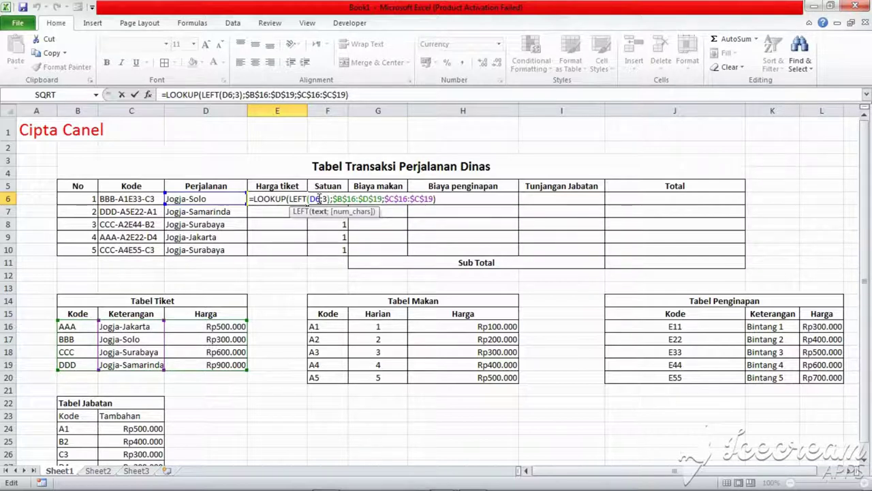
{"action": "key", "text": "BackSpace"}
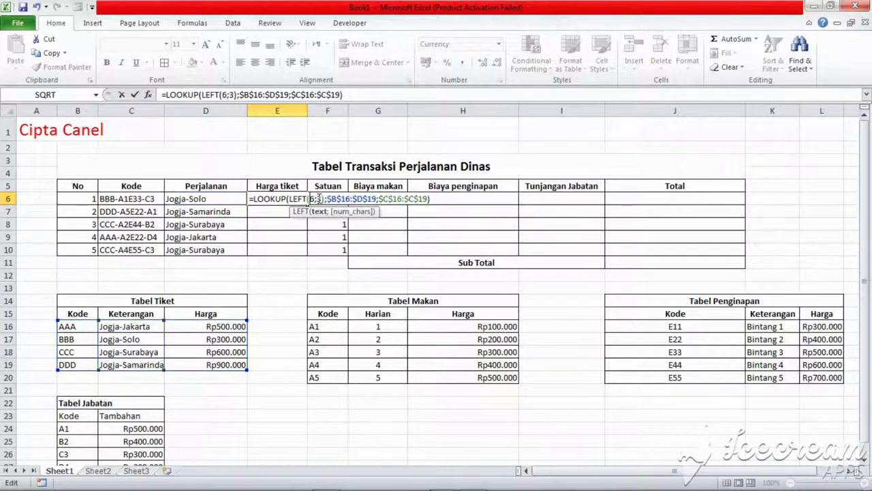
{"action": "type", "text": "C"}
{"action": "key", "text": "Return"}
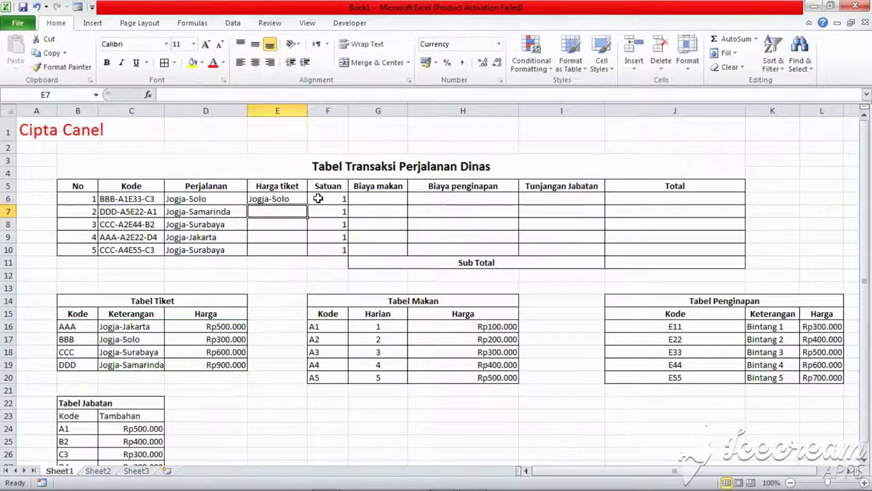
- Edit E6's result range from column C to column D
{"action": "left_click", "coordinate": [297, 199]}
{"action": "double_click", "coordinate": [314, 198]}
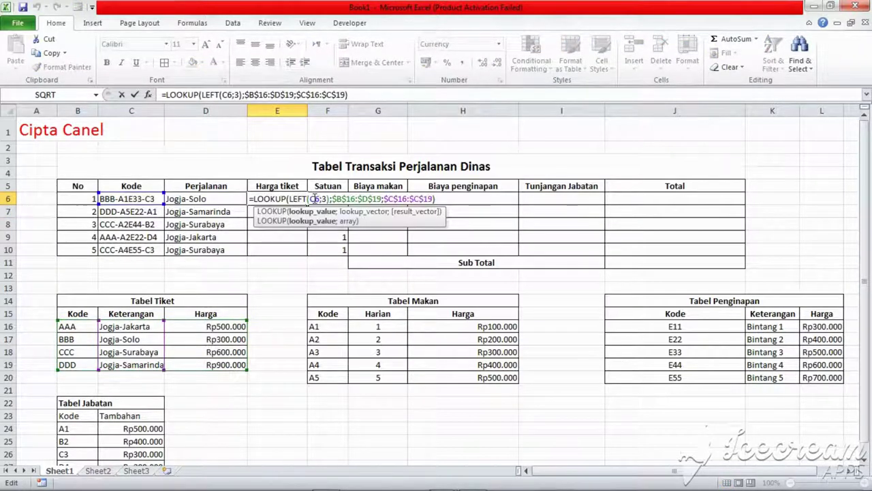
{"action": "left_click", "coordinate": [398, 199]}
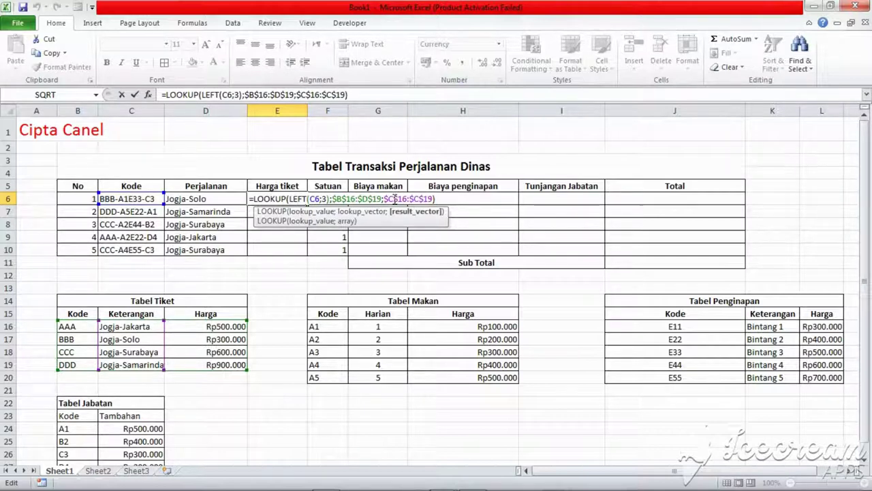
{"action": "key", "text": "BackSpace"}
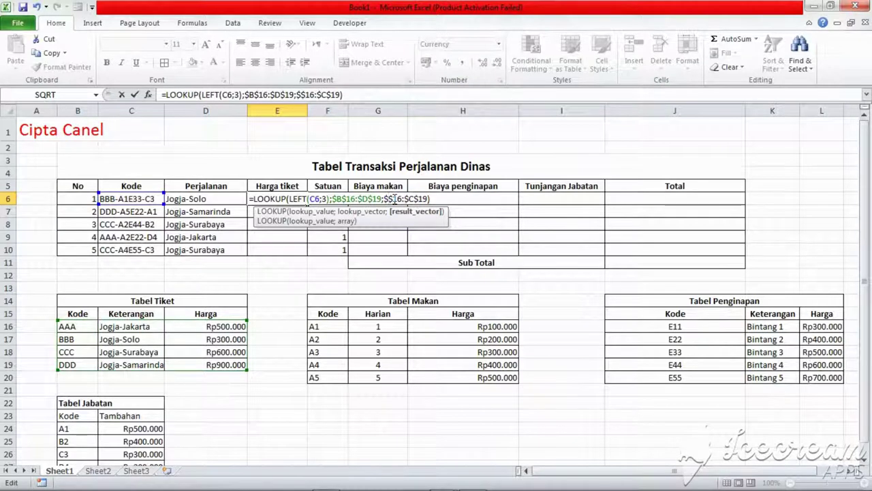
{"action": "type", "text": "D"}
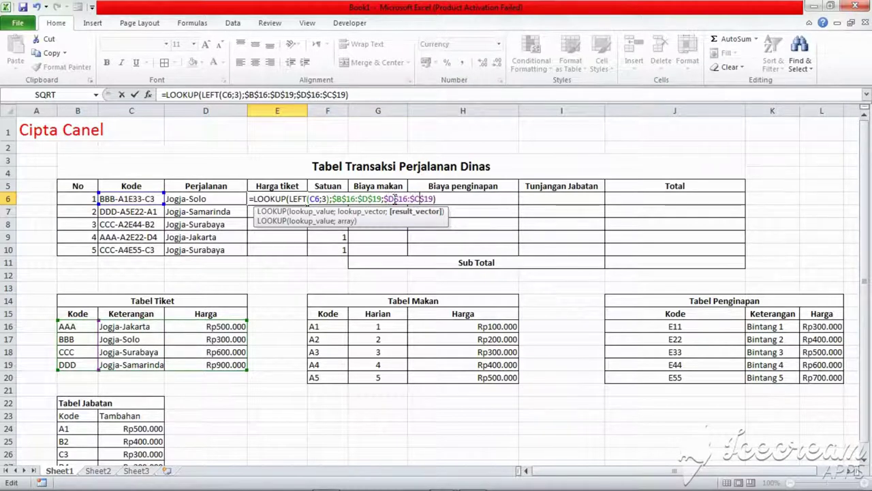
{"action": "type", "text": "D"}
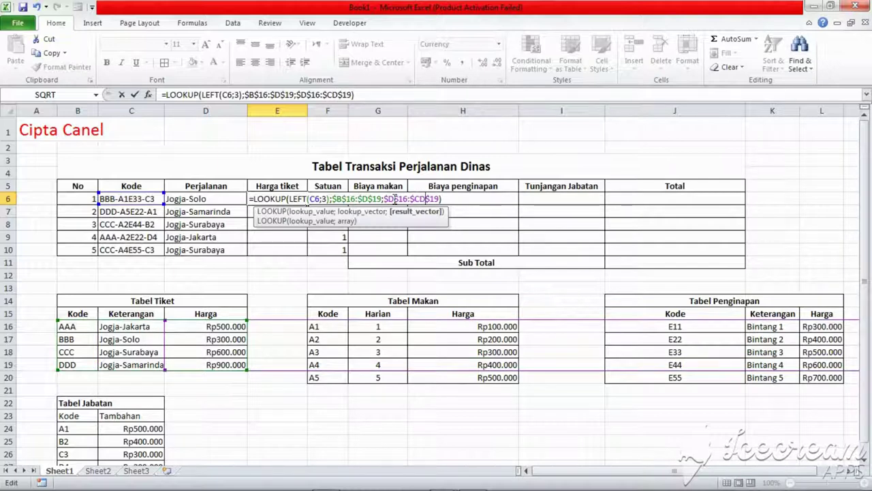
{"action": "key", "text": "Return"}
- Set E6's result range to the absolute Harga prices $D$16:$D$19
{"action": "double_click", "coordinate": [293, 198]}
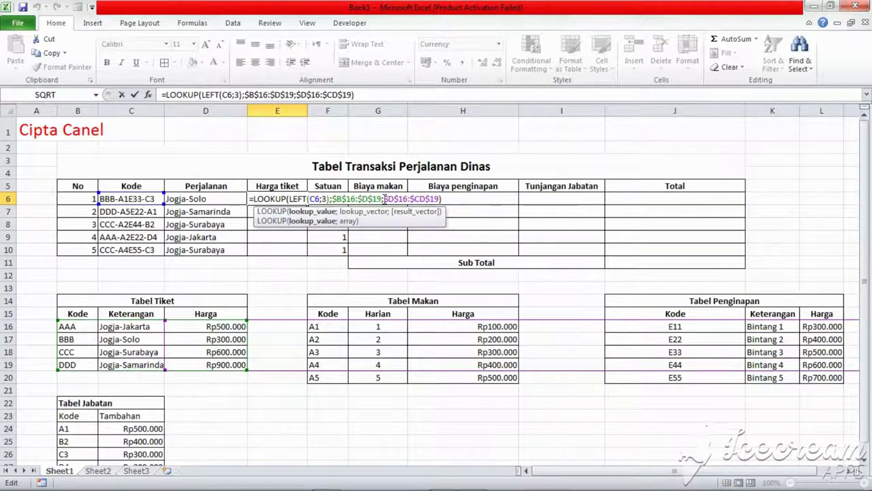
{"action": "double_click", "coordinate": [407, 198]}
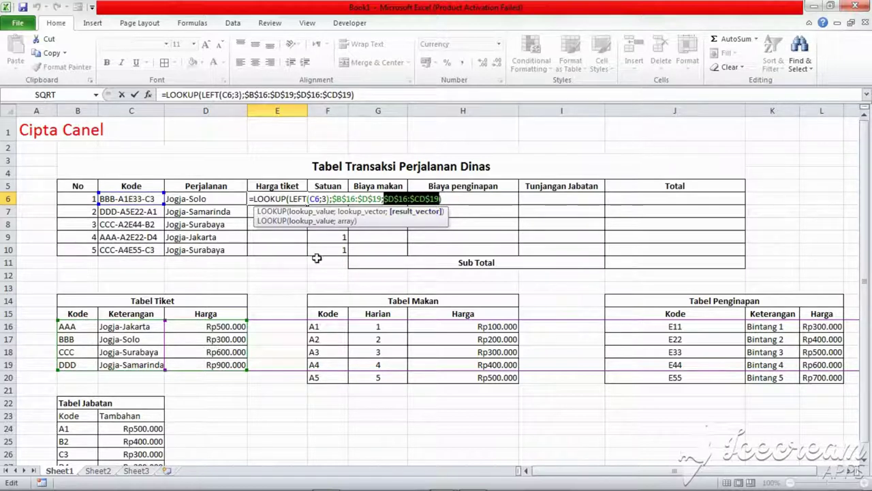
{"action": "left_click_drag", "start_coordinate": [208, 326], "coordinate": [211, 366]}
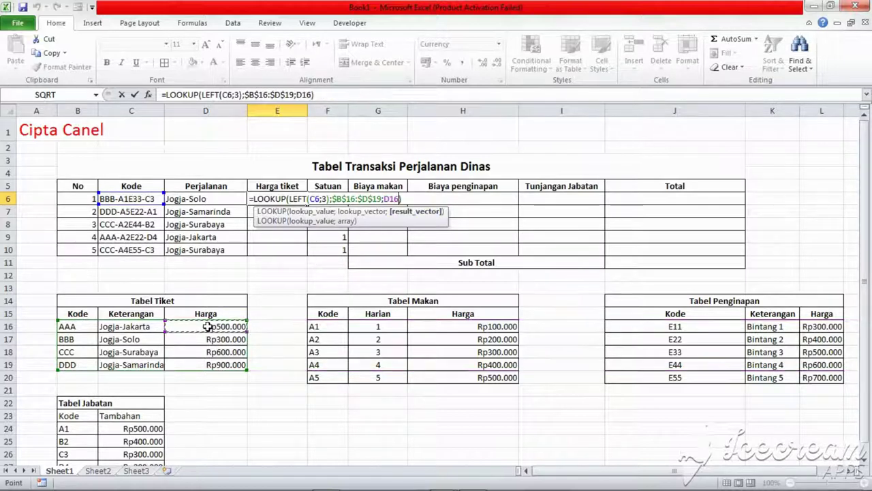
{"action": "left_click", "coordinate": [385, 198]}
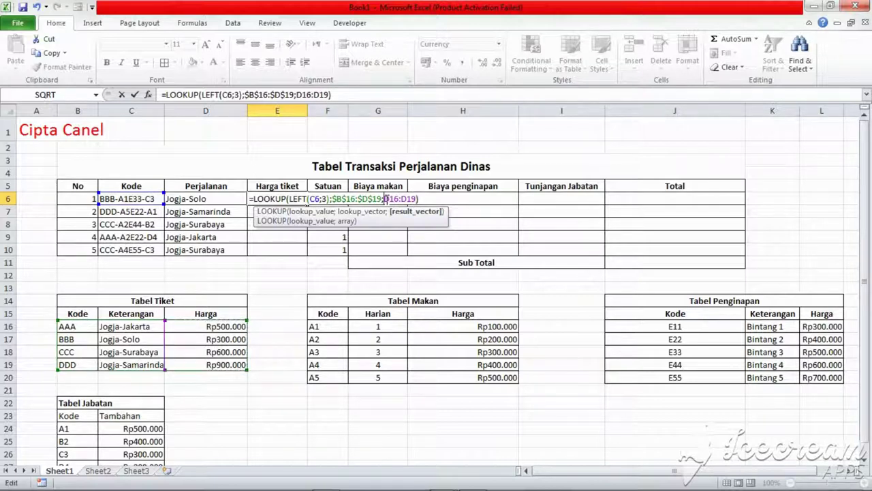
{"action": "type", "text": "$"}
{"action": "key", "text": "Right"}
{"action": "type", "text": "$"}
{"action": "key", "text": "Right"}
{"action": "key", "text": "Right"}
{"action": "key", "text": "Right"}
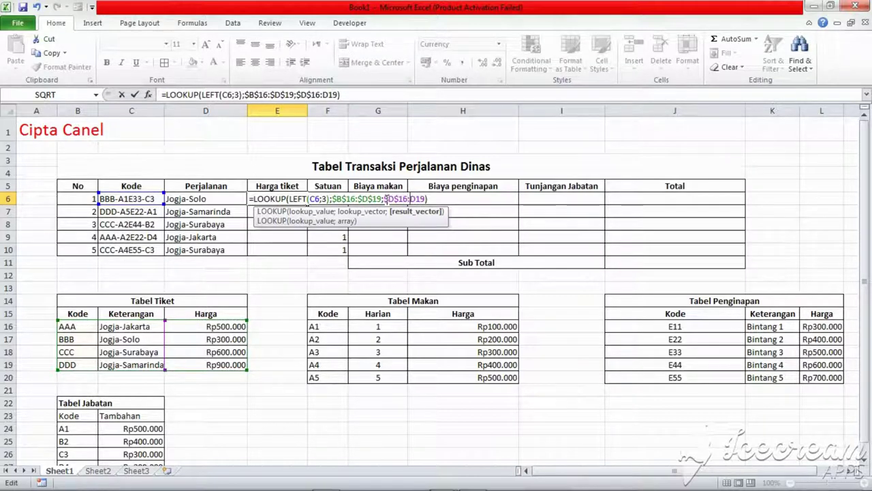
{"action": "type", "text": "$"}
{"action": "key", "text": "Right"}
{"action": "type", "text": "$"}
{"action": "key", "text": "Return"}
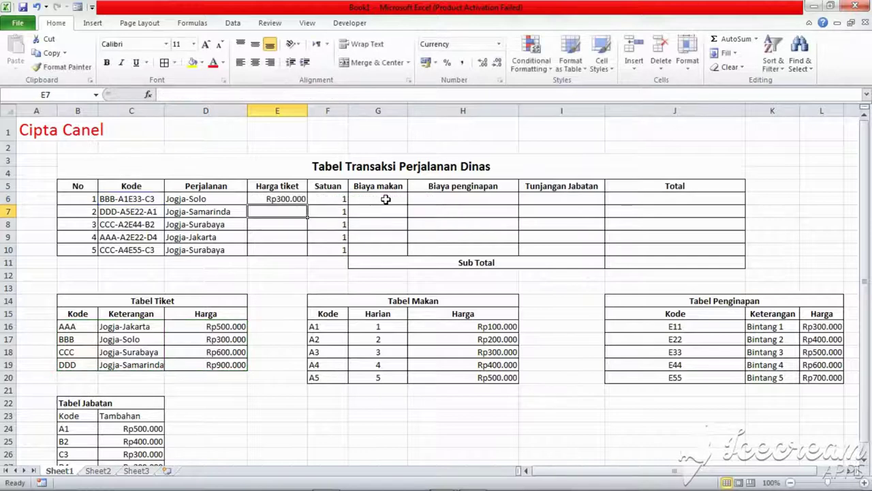
- Fill ticket prices to E10: Rp300.000, Rp900.000, Rp600.000, Rp500.000, Rp600.000
{"action": "left_click", "coordinate": [297, 190]}
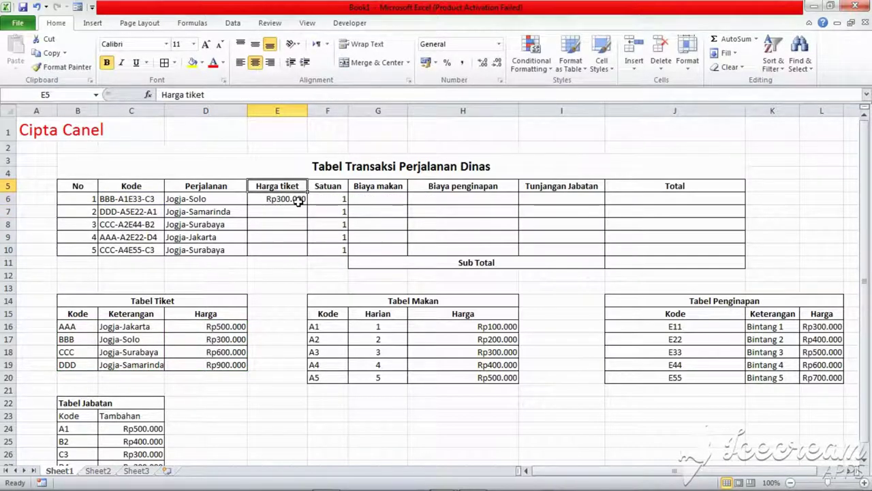
{"action": "left_click", "coordinate": [297, 199]}
{"action": "left_click_drag", "start_coordinate": [306, 204], "coordinate": [306, 252]}
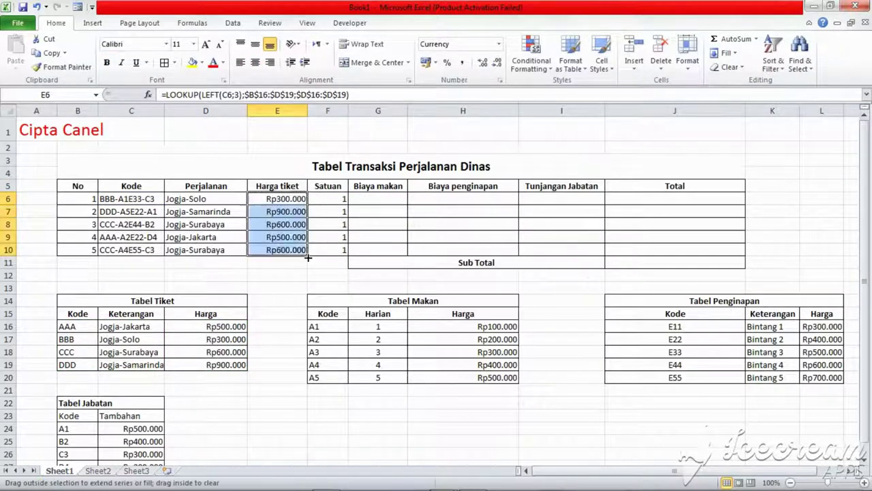
{"action": "left_click", "coordinate": [376, 209]}
- Enter =MID(C6;5;2) in G6 and copy it to G10, giving A1, A5, A2, A2, A4
{"action": "left_click", "coordinate": [373, 197]}
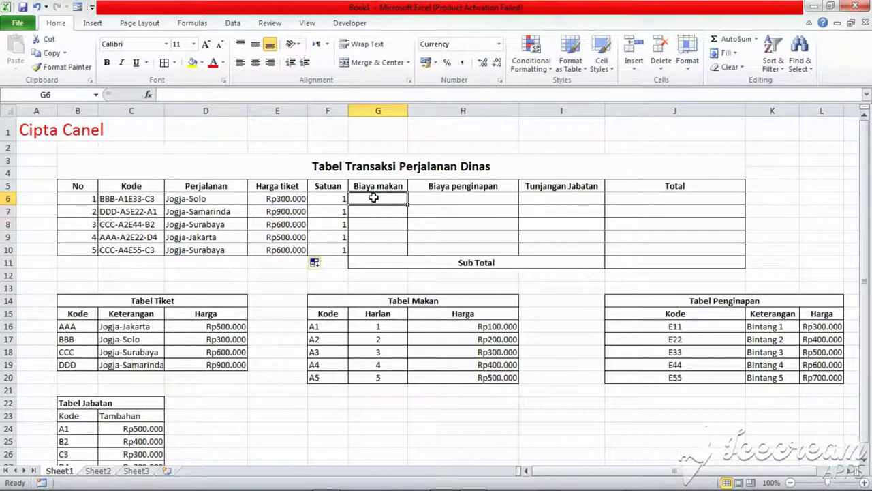
{"action": "type", "text": "="}
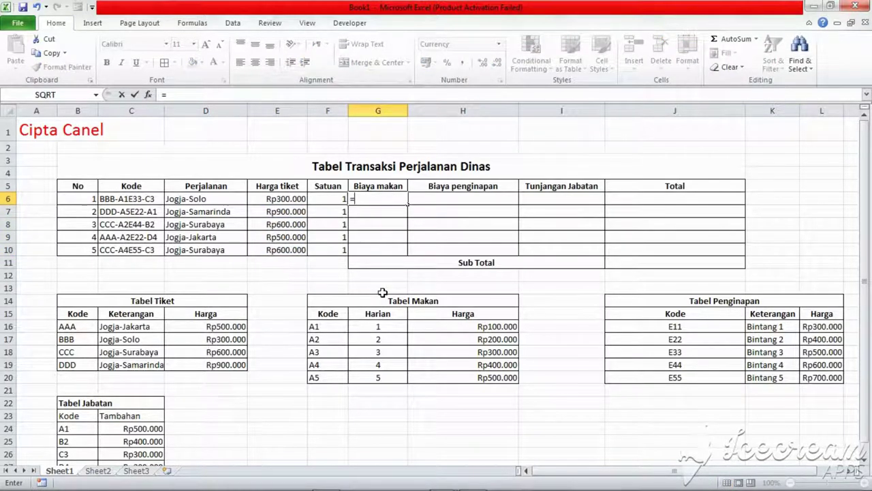
{"action": "type", "text": "mid"}
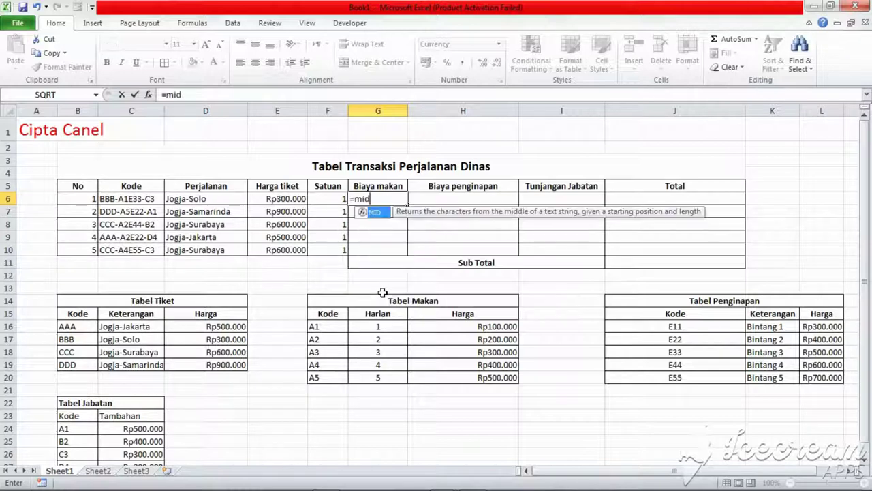
{"action": "type", "text": "("}
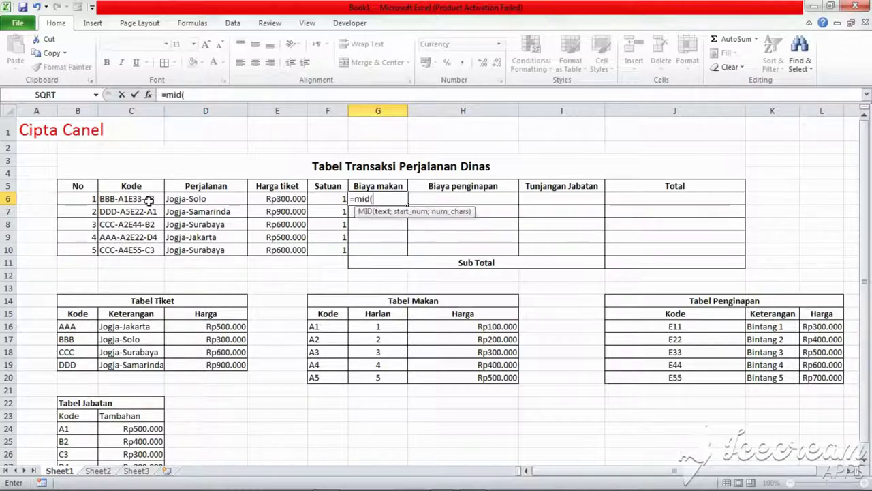
{"action": "left_click", "coordinate": [149, 199]}
{"action": "type", "text": ";5"}
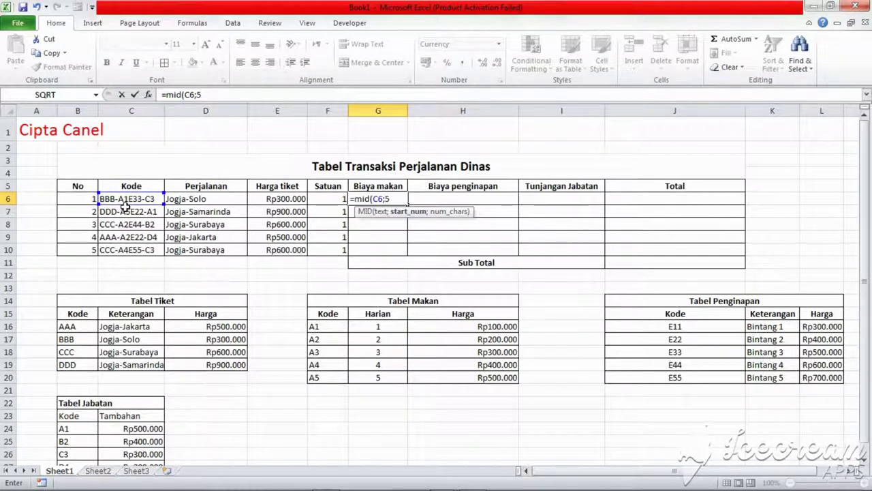
{"action": "type", "text": ";2"}
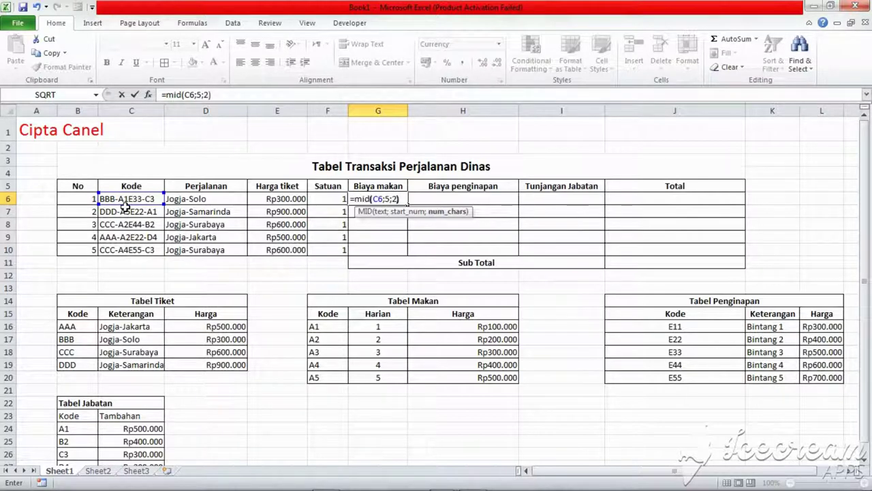
{"action": "key", "text": "Return"}
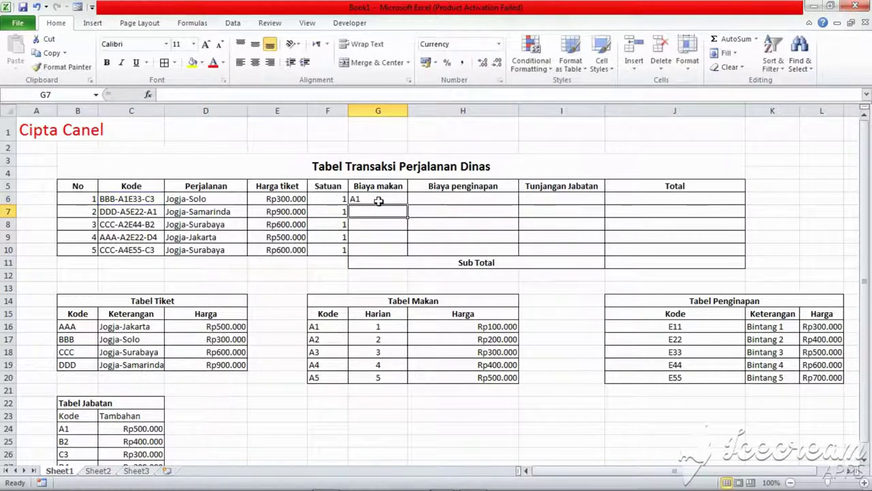
{"action": "left_click", "coordinate": [395, 201]}
{"action": "left_click_drag", "start_coordinate": [407, 203], "coordinate": [407, 253]}
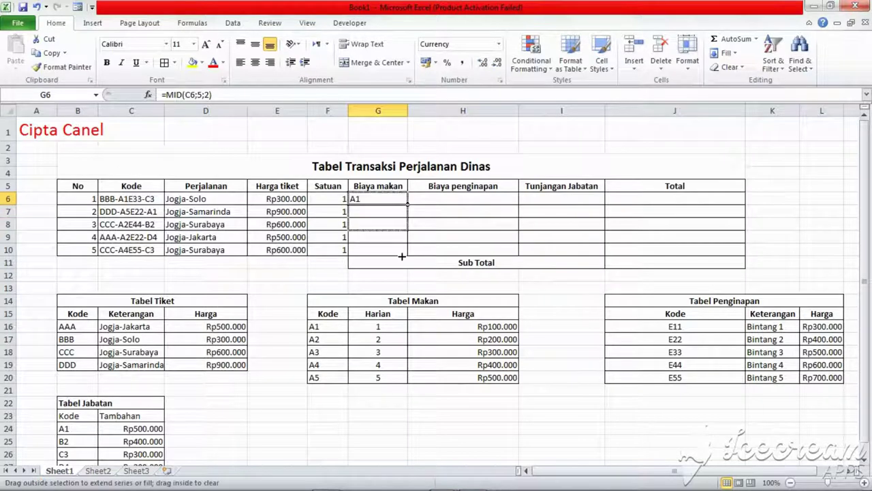
- Wrap G6's MID in a lookup over Tabel Makan F16:H20 returning H16:H20
{"action": "double_click", "coordinate": [380, 199]}
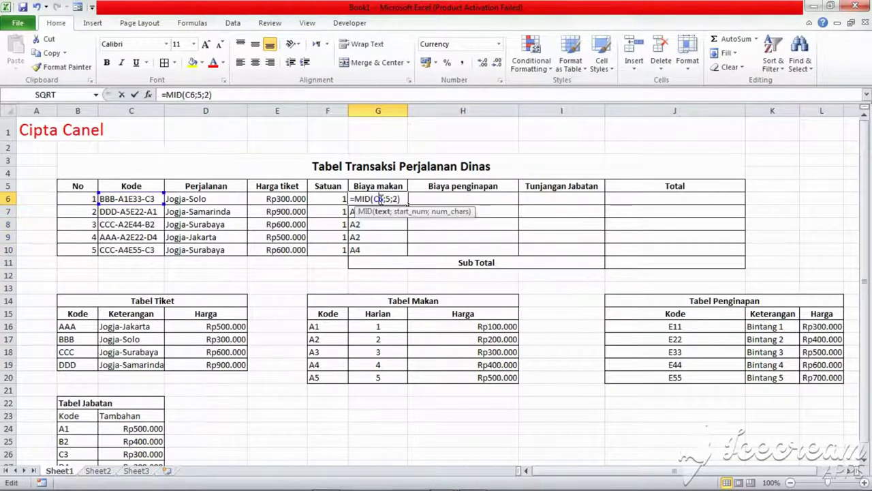
{"action": "type", "text": "loo"}
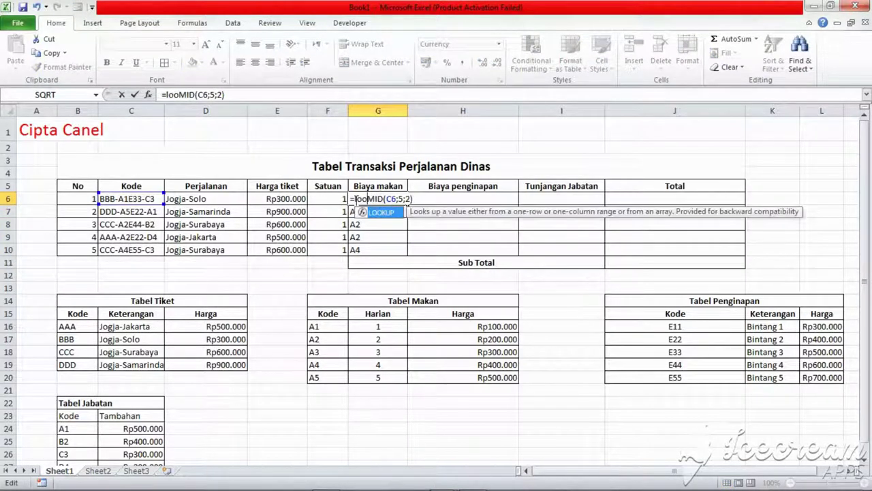
{"action": "type", "text": "kpu"}
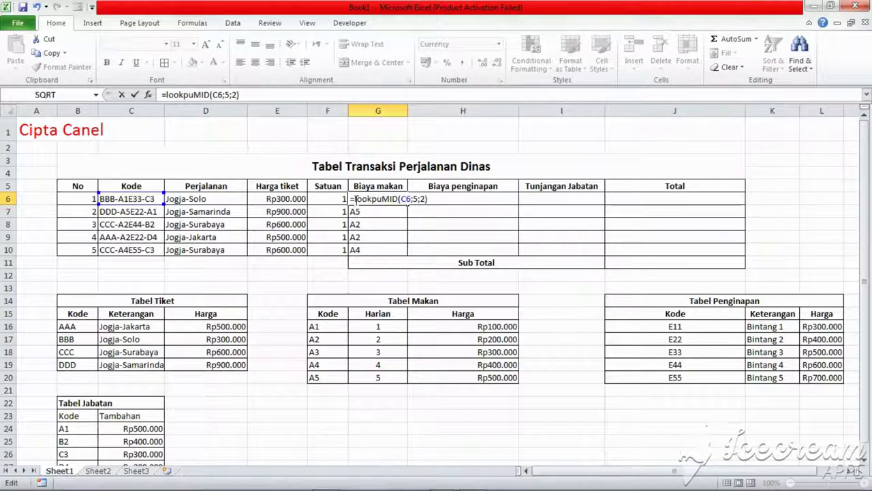
{"action": "type", "text": "("}
{"action": "key", "text": "Right"}
{"action": "key", "text": "Right"}
{"action": "key", "text": "Right"}
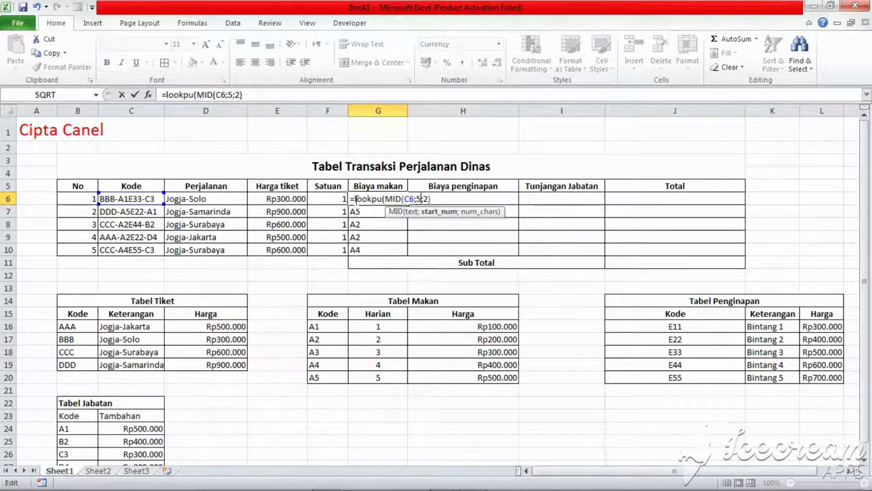
{"action": "key", "text": "Right"}
{"action": "key", "text": "Right"}
{"action": "key", "text": "Right"}
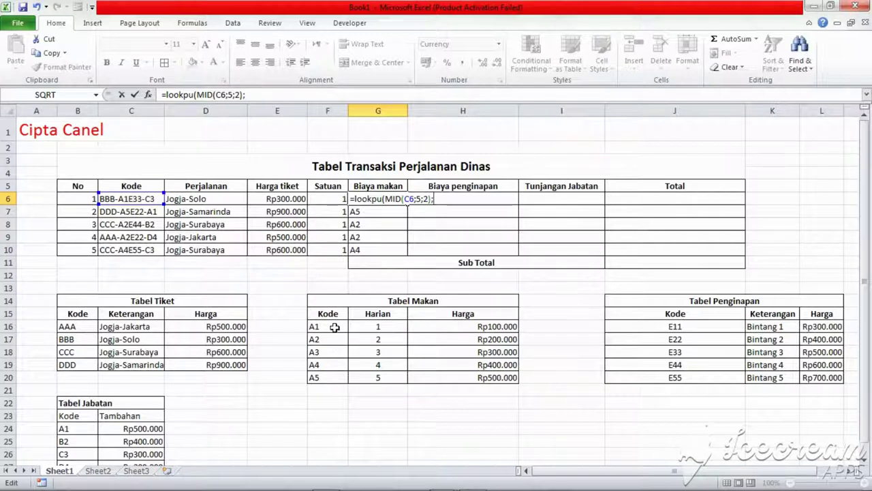
{"action": "left_click_drag", "start_coordinate": [332, 327], "coordinate": [467, 373]}
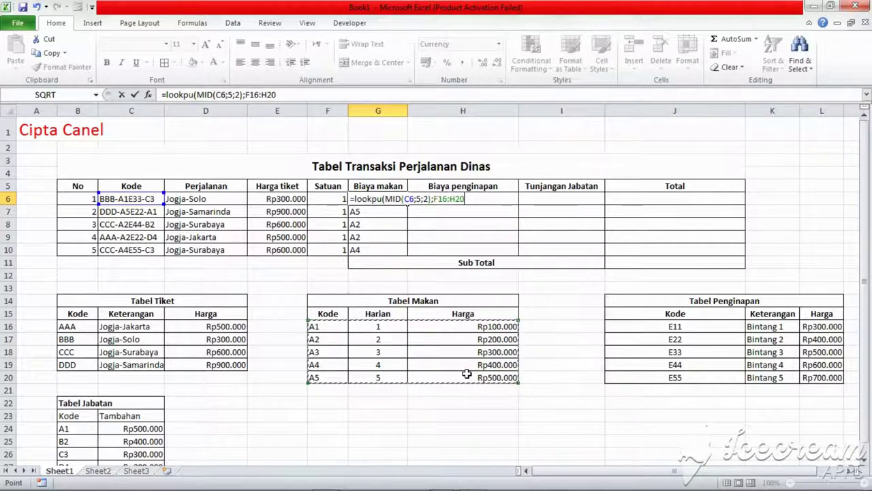
{"action": "type", "text": ";"}
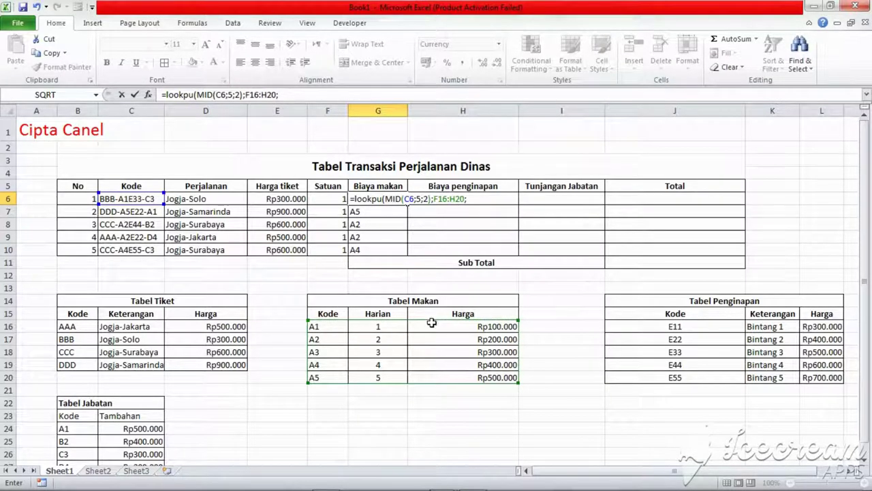
{"action": "left_click_drag", "start_coordinate": [430, 326], "coordinate": [453, 371]}
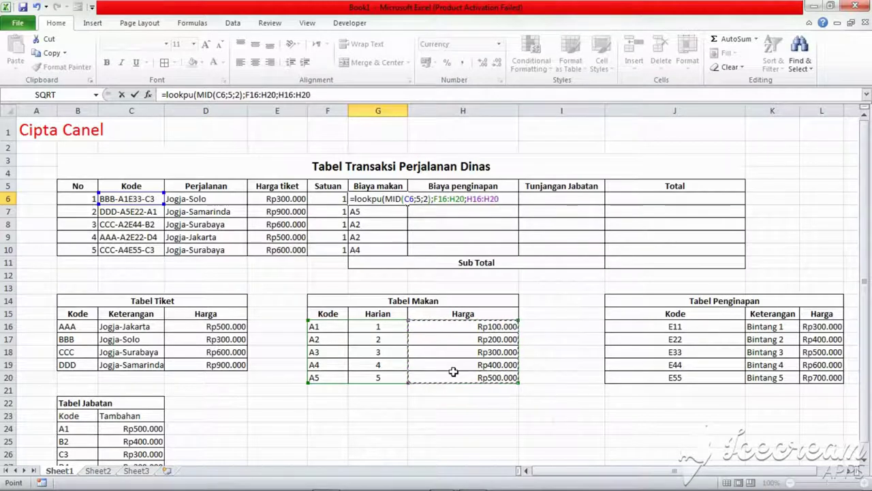
{"action": "type", "text": ")"}
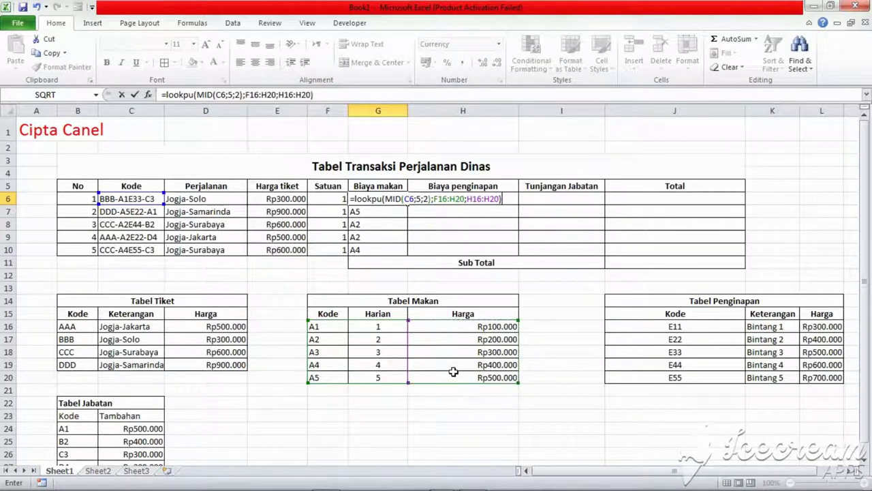
{"action": "key", "text": "Return"}
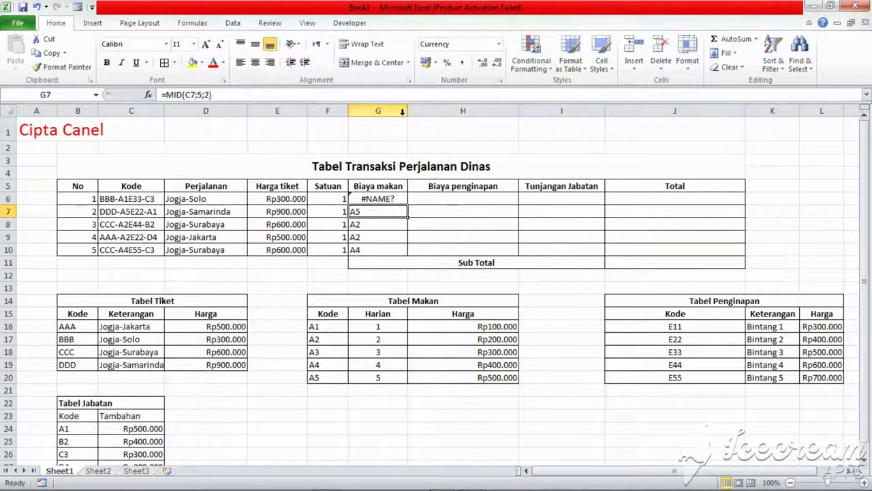
- Widen column G and fix the misspelled 'lookpu' to LOOKUP, so G6 shows Rp100.000
{"action": "left_click_drag", "start_coordinate": [407, 111], "coordinate": [448, 111]}
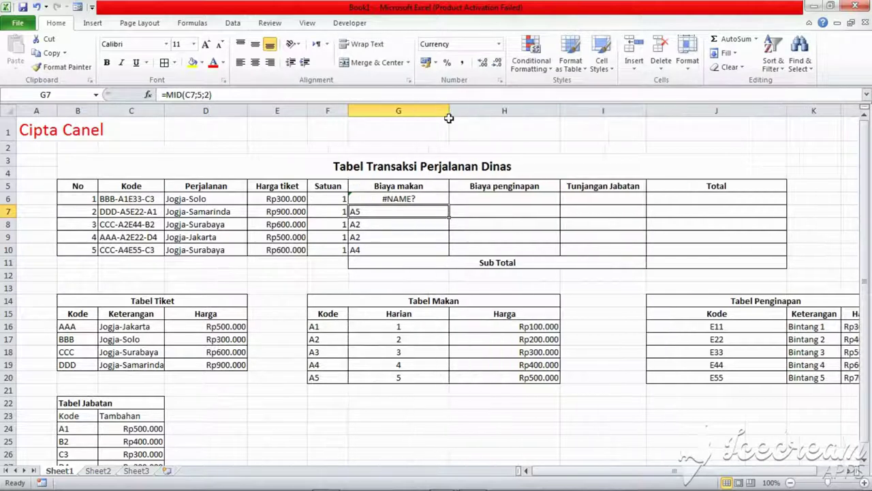
{"action": "left_click", "coordinate": [406, 188]}
{"action": "left_click", "coordinate": [407, 204]}
{"action": "double_click", "coordinate": [407, 200]}
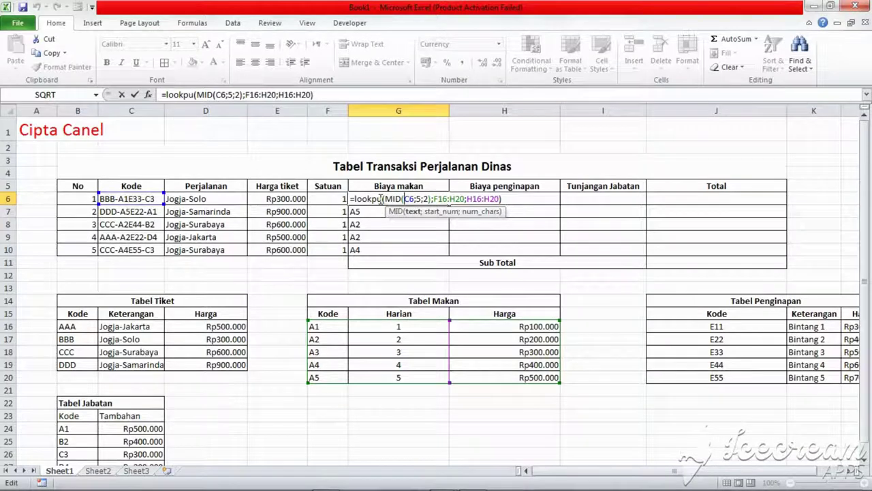
{"action": "left_click", "coordinate": [383, 198]}
{"action": "key", "text": "BackSpace"}
{"action": "key", "text": "BackSpace"}
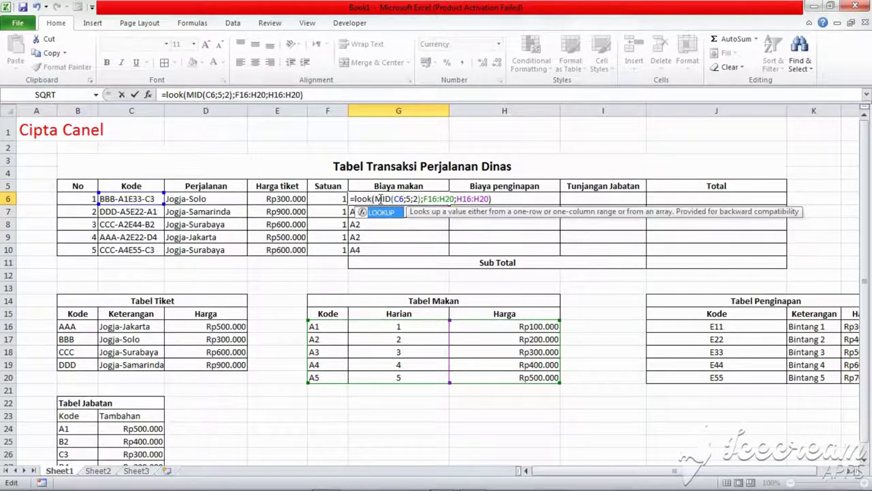
{"action": "type", "text": "up"}
{"action": "key", "text": "Return"}
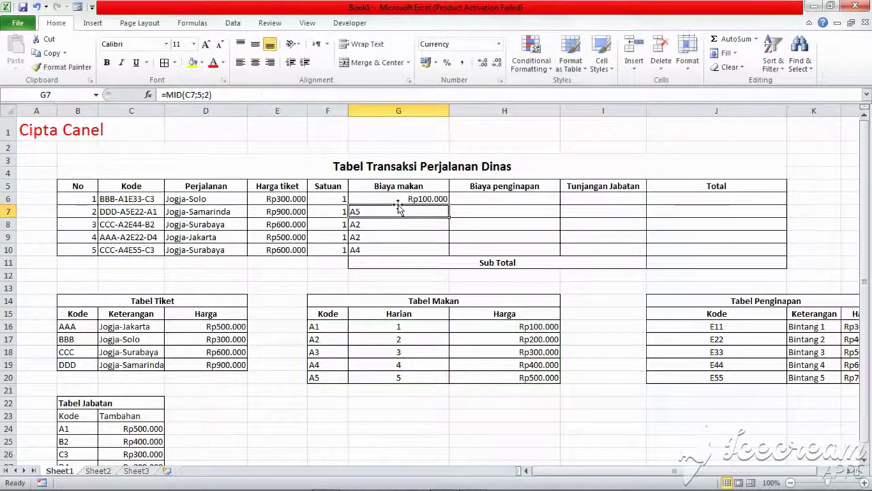
- Make G6's Tabel Makan ranges absolute as $F$16:$H$20 and $H$16:$H$20
{"action": "left_click", "coordinate": [434, 199]}
{"action": "double_click", "coordinate": [433, 200]}
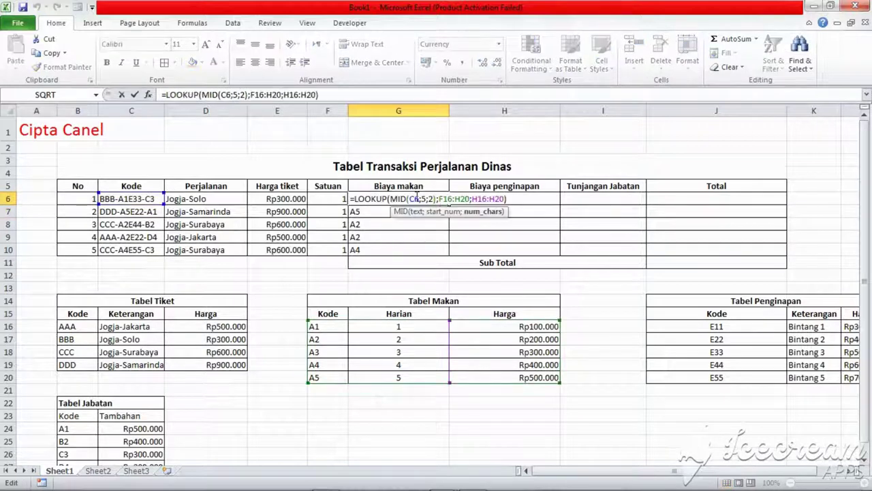
{"action": "left_click", "coordinate": [439, 198]}
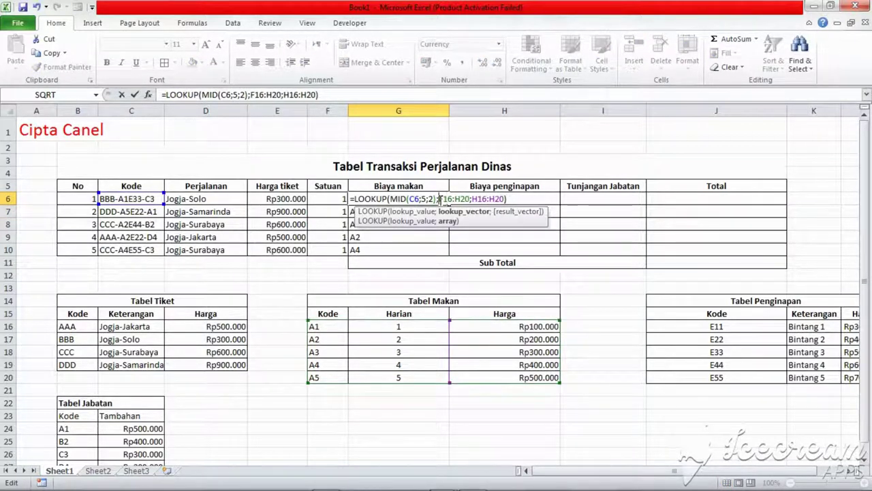
{"action": "type", "text": "$F$16:"}
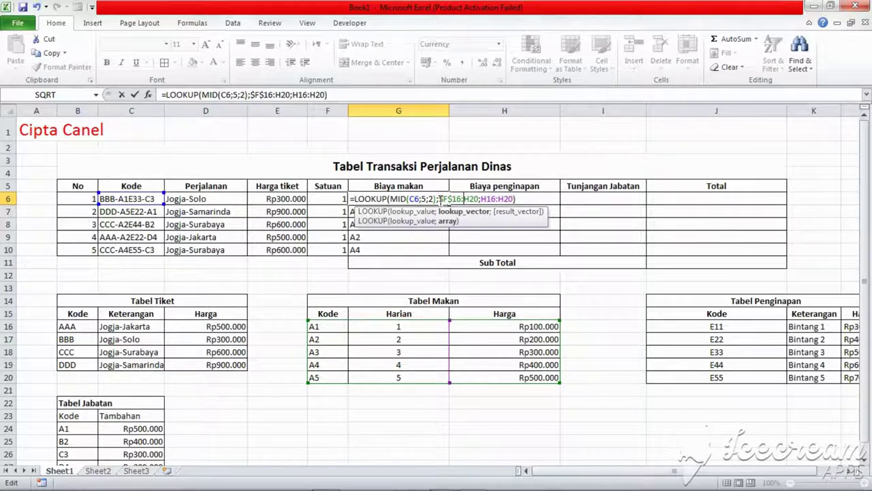
{"action": "type", "text": "$"}
{"action": "key", "text": "Right"}
{"action": "type", "text": "$"}
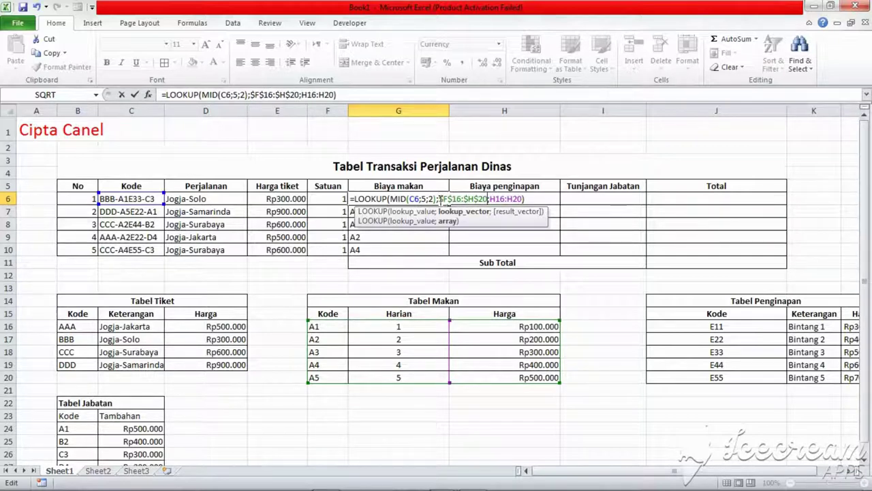
{"action": "key", "text": "Right"}
{"action": "type", "text": "$"}
{"action": "key", "text": "Right"}
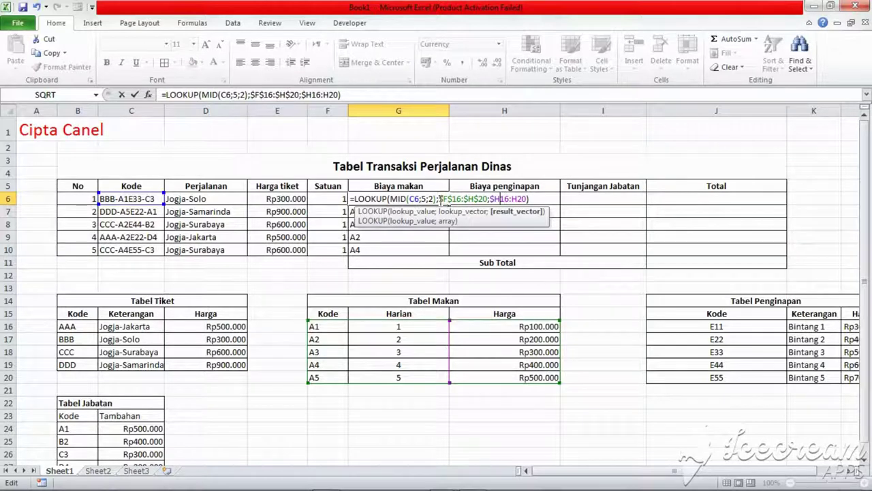
{"action": "type", "text": "$"}
{"action": "key", "text": "Right"}
{"action": "key", "text": "Right"}
{"action": "key", "text": "Right"}
{"action": "type", "text": "$"}
{"action": "key", "text": "Right"}
{"action": "type", "text": "$"}
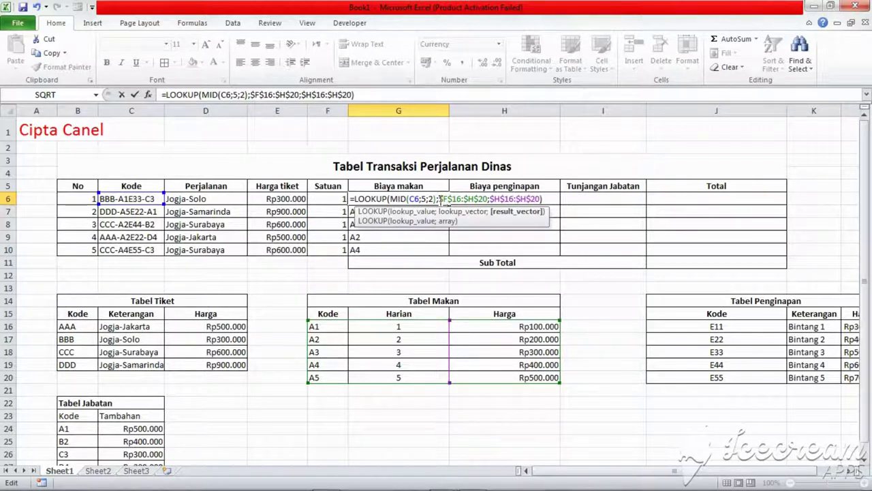
{"action": "key", "text": "Return"}
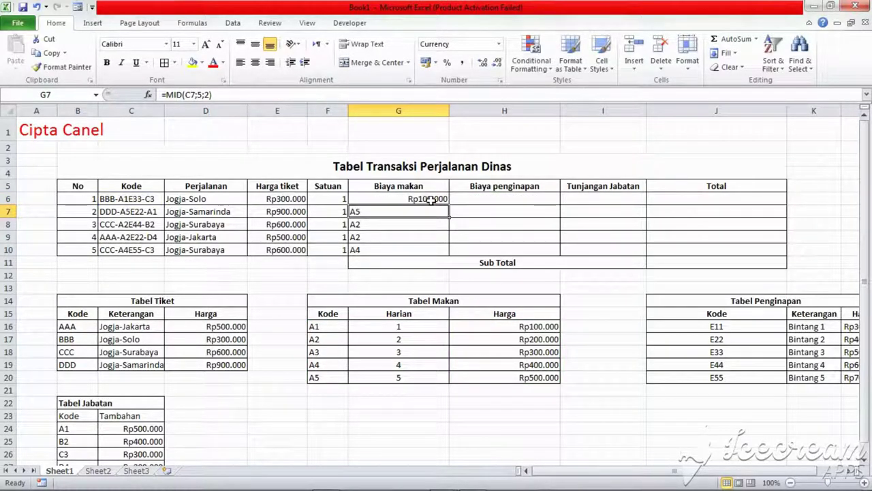
- Fill meal prices to G10: Rp100.000, Rp500.000, Rp200.000, Rp200.000, Rp400.000
{"action": "left_click", "coordinate": [442, 198]}
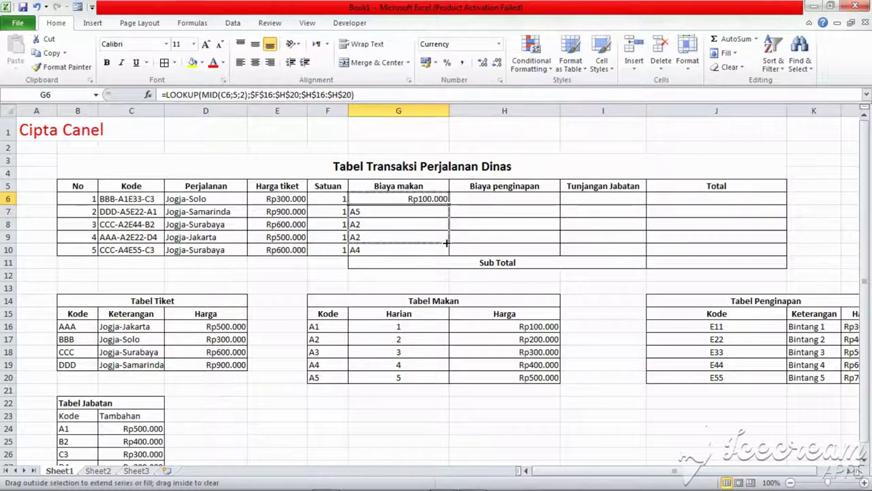
{"action": "left_click_drag", "start_coordinate": [449, 205], "coordinate": [450, 254]}
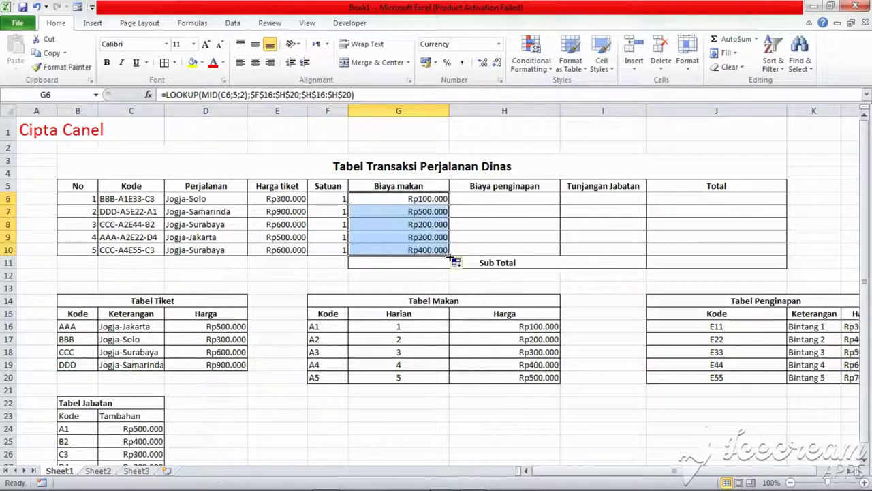
{"action": "left_click", "coordinate": [481, 215]}
{"action": "left_click", "coordinate": [506, 197]}
{"action": "left_click", "coordinate": [502, 189]}
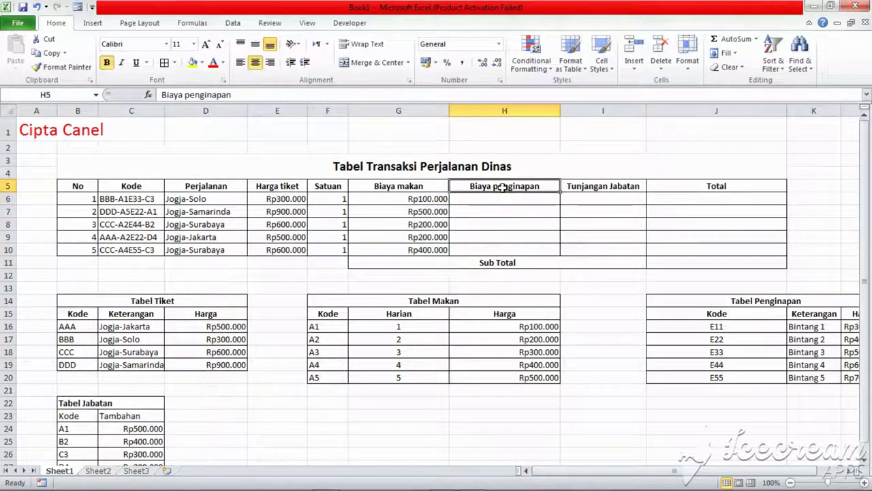
- Enter =MID(C6;7;3) in H6 and copy it to H10, giving E33, E22, E44, E22, E55
{"action": "left_click", "coordinate": [472, 196]}
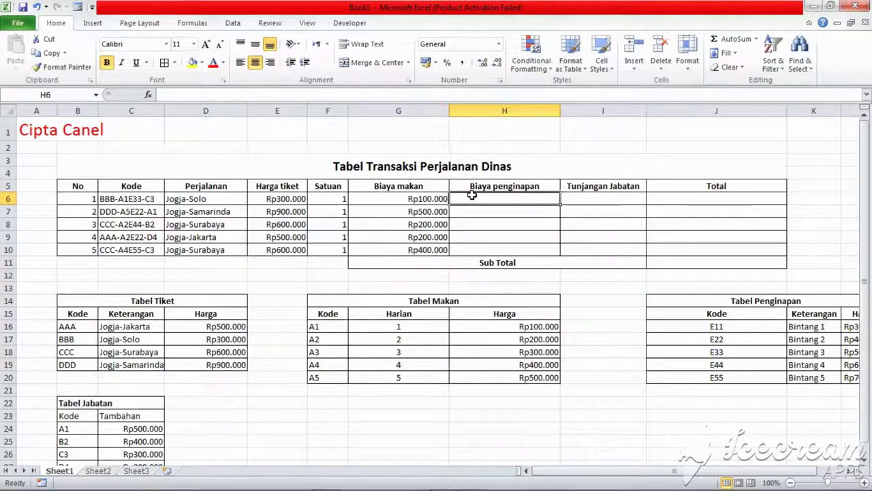
{"action": "double_click", "coordinate": [472, 195]}
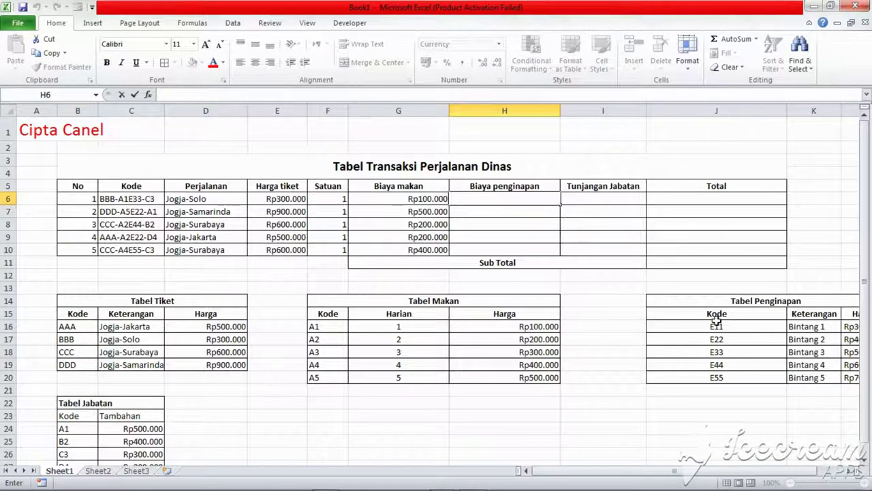
{"action": "type", "text": "="}
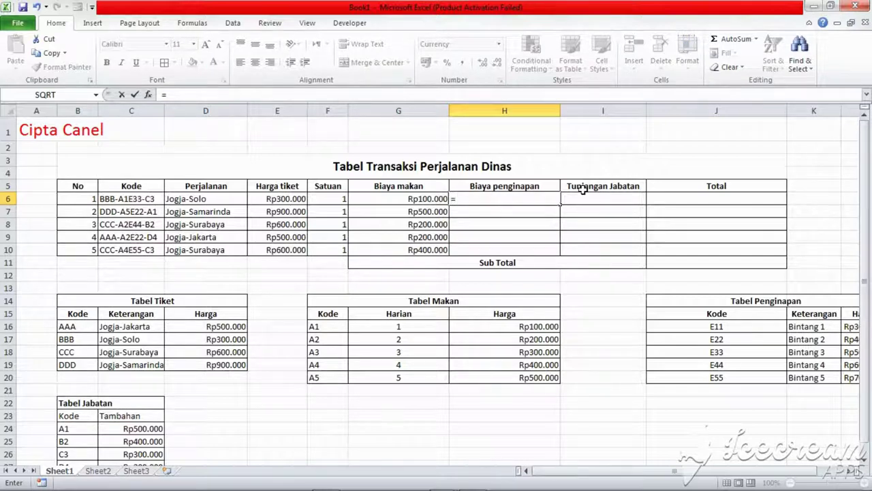
{"action": "type", "text": "mid("}
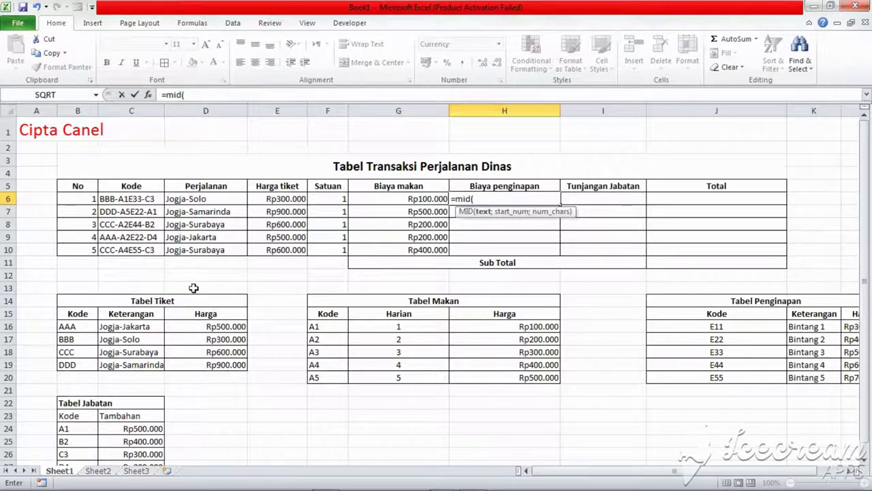
{"action": "left_click", "coordinate": [141, 202]}
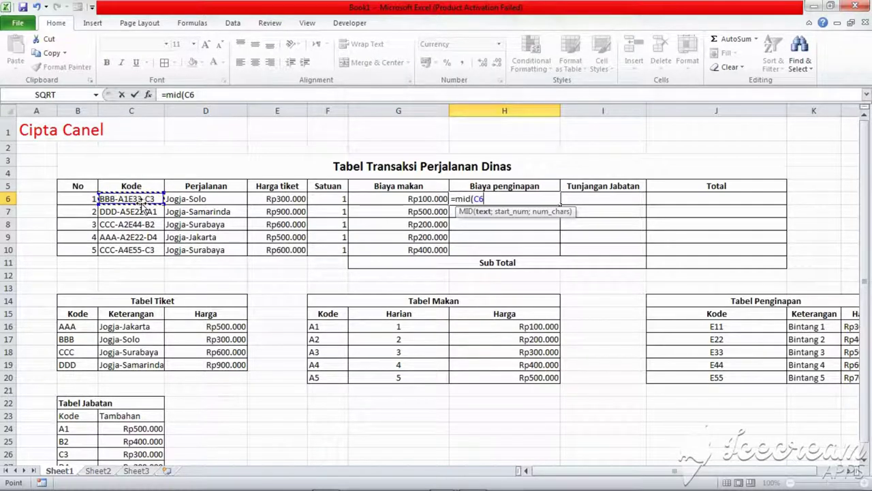
{"action": "type", "text": ";"}
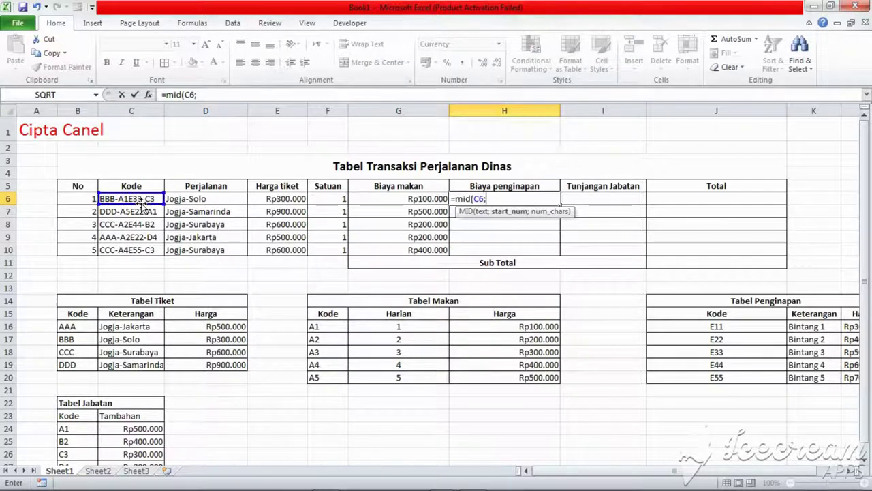
{"action": "type", "text": "7;"}
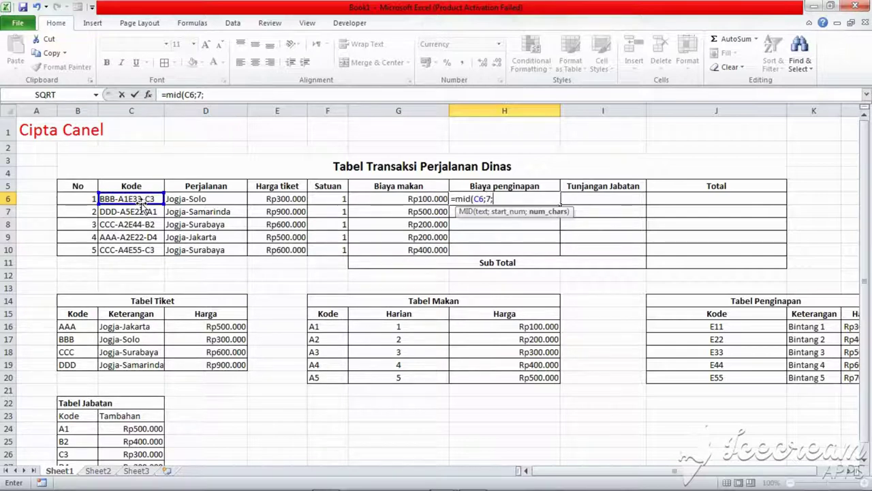
{"action": "type", "text": "3"}
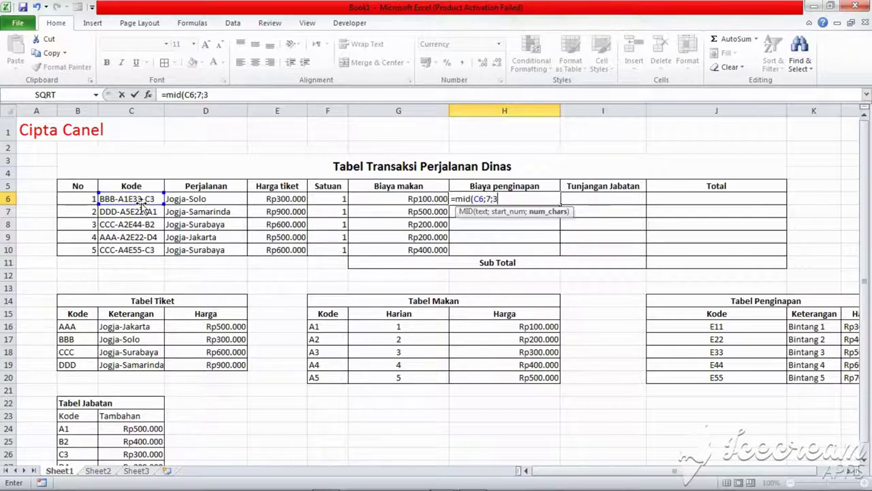
{"action": "type", "text": ")"}
{"action": "key", "text": "Return"}
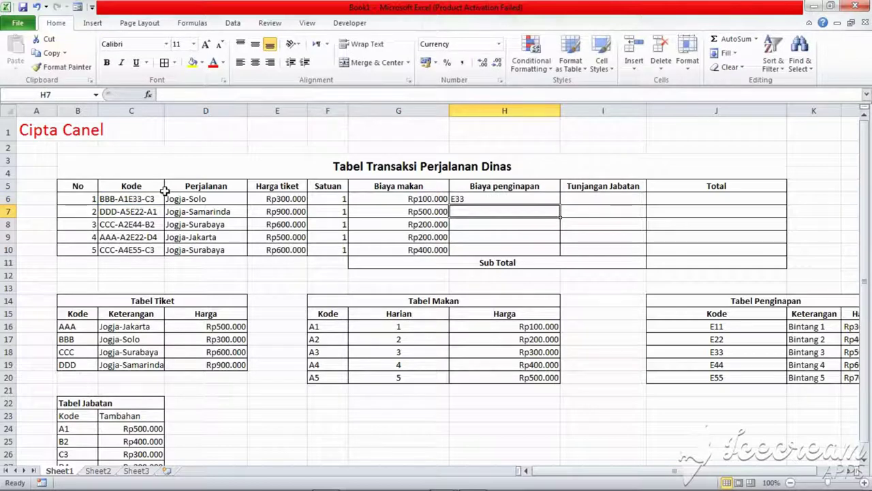
{"action": "left_click", "coordinate": [542, 198]}
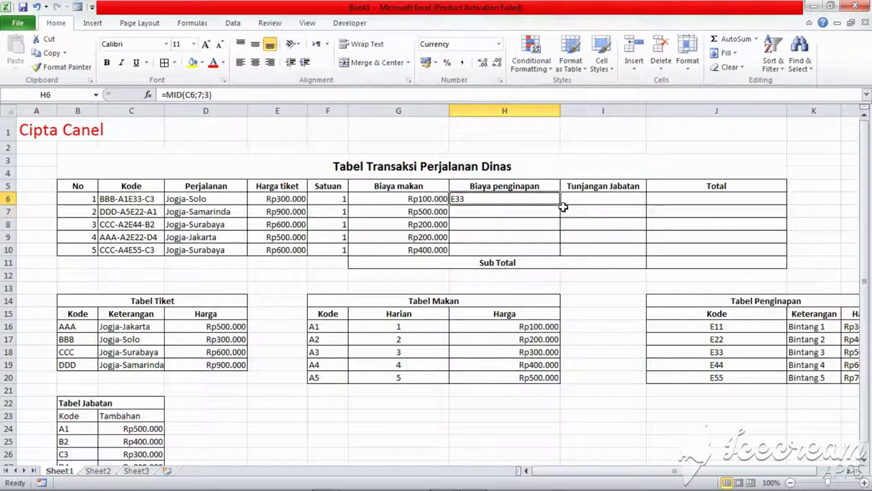
{"action": "left_click_drag", "start_coordinate": [560, 205], "coordinate": [555, 258]}
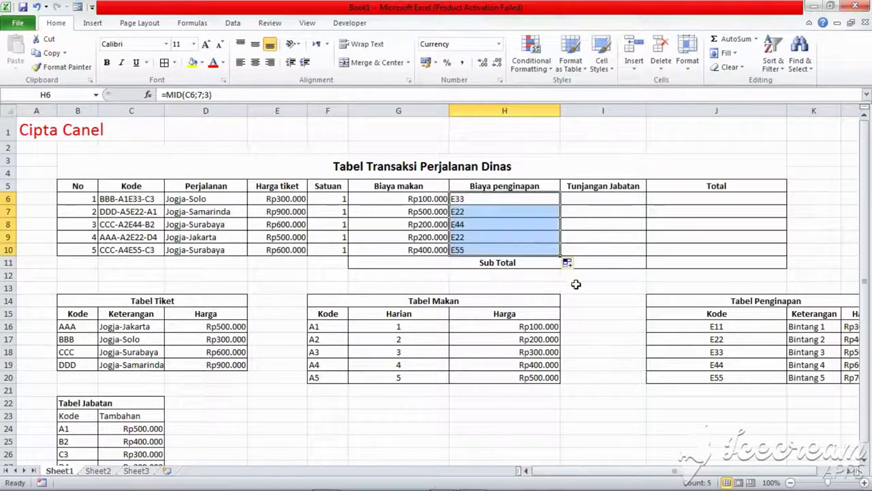
{"action": "left_click", "coordinate": [577, 285]}
- Start wrapping H6's MID(C6;7;3) inside a LOOKUP function
{"action": "double_click", "coordinate": [525, 198]}
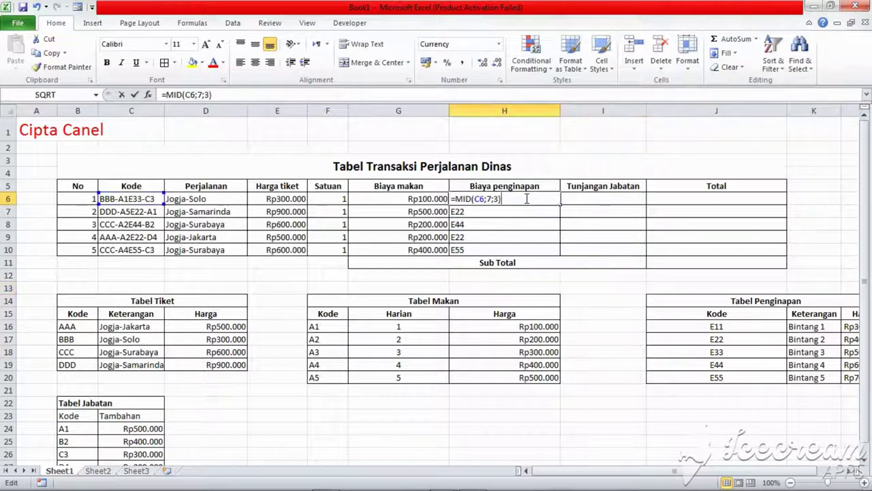
{"action": "left_click_drag", "start_coordinate": [572, 475], "coordinate": [576, 473]}
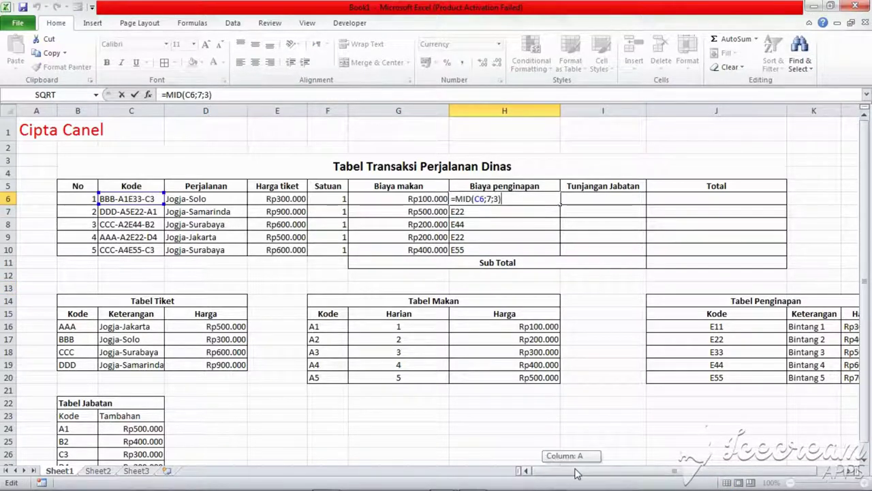
{"action": "left_click", "coordinate": [849, 476]}
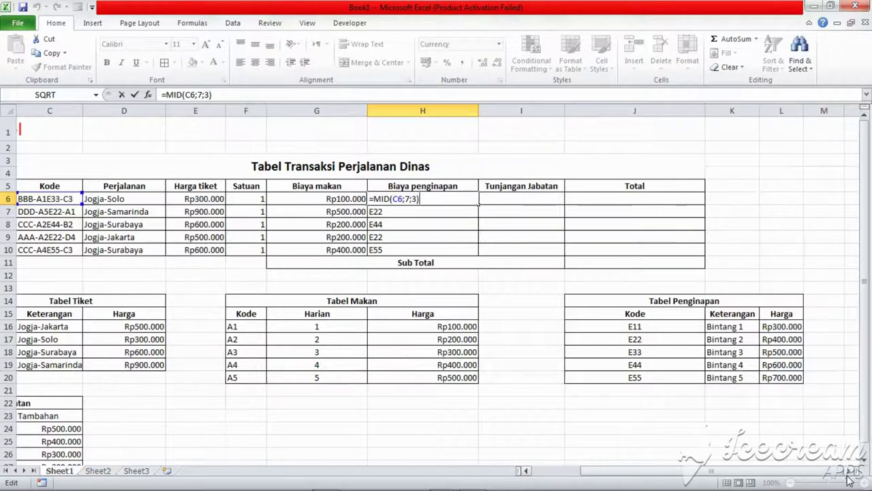
{"action": "left_click", "coordinate": [377, 198]}
{"action": "left_click", "coordinate": [373, 197]}
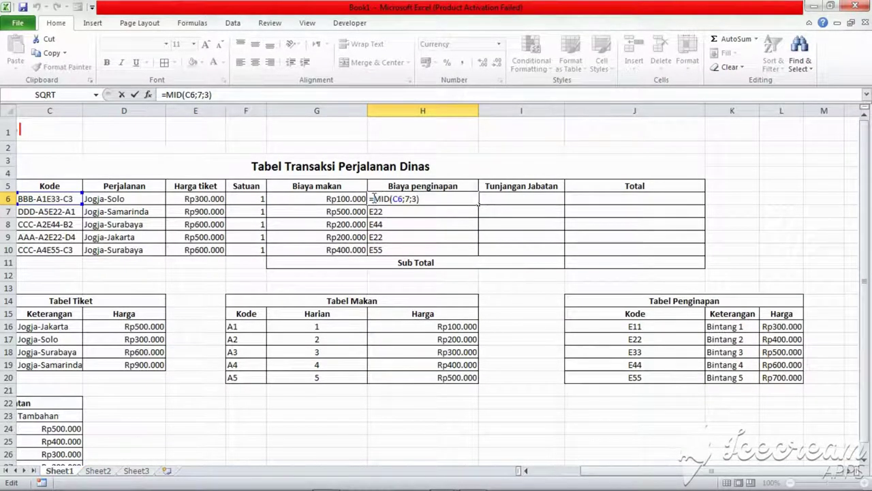
{"action": "type", "text": "lookup"}
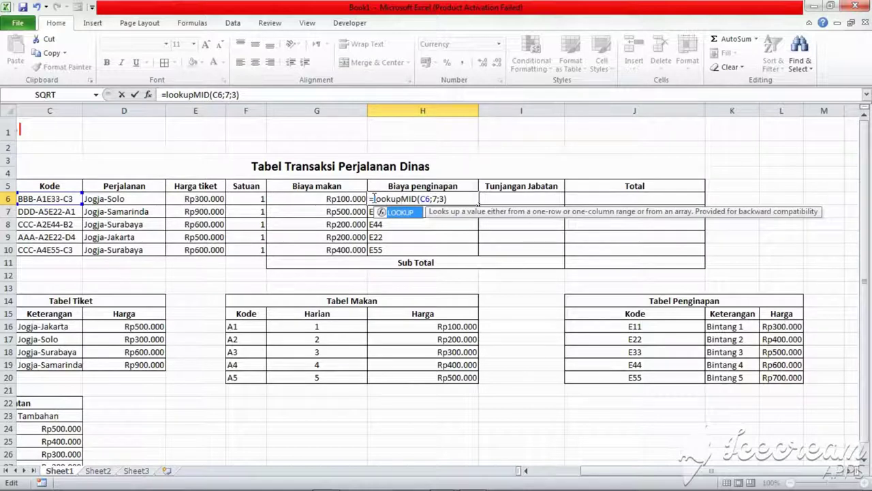
{"action": "type", "text": "("}
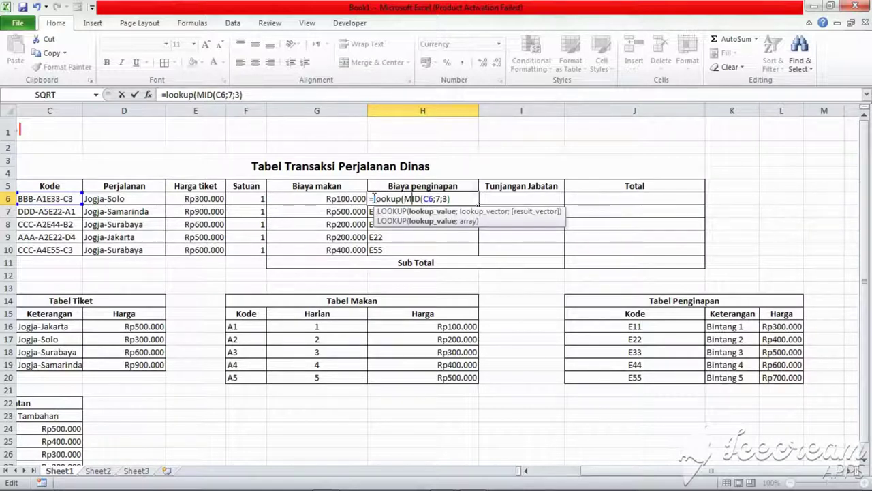
{"action": "key", "text": "Right"}
{"action": "key", "text": "Right"}
{"action": "key", "text": "Right"}
{"action": "key", "text": "Right"}
{"action": "key", "text": "Right"}
{"action": "key", "text": "Right"}
{"action": "key", "text": "Right"}
{"action": "key", "text": "Right"}
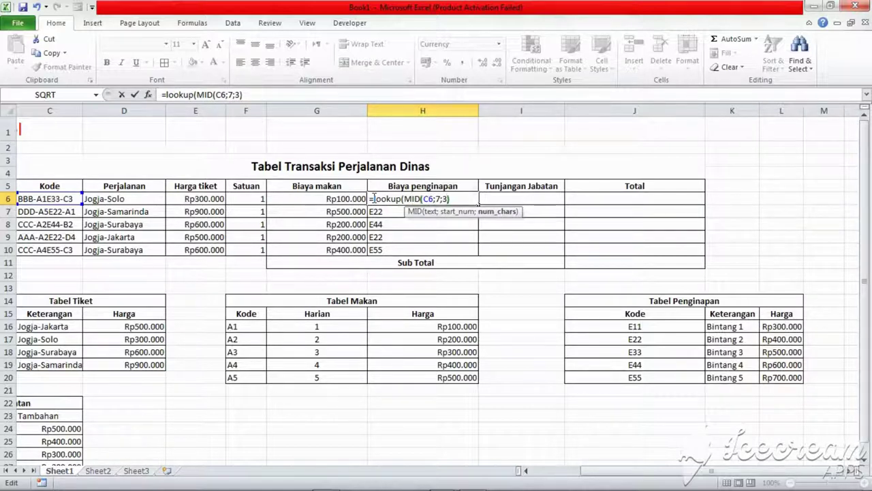
{"action": "key", "text": "Right"}
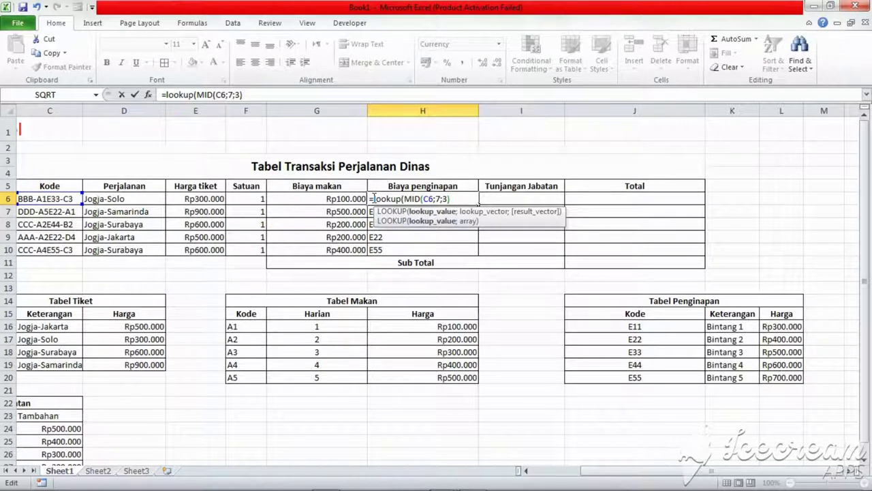
{"action": "type", "text": ";"}
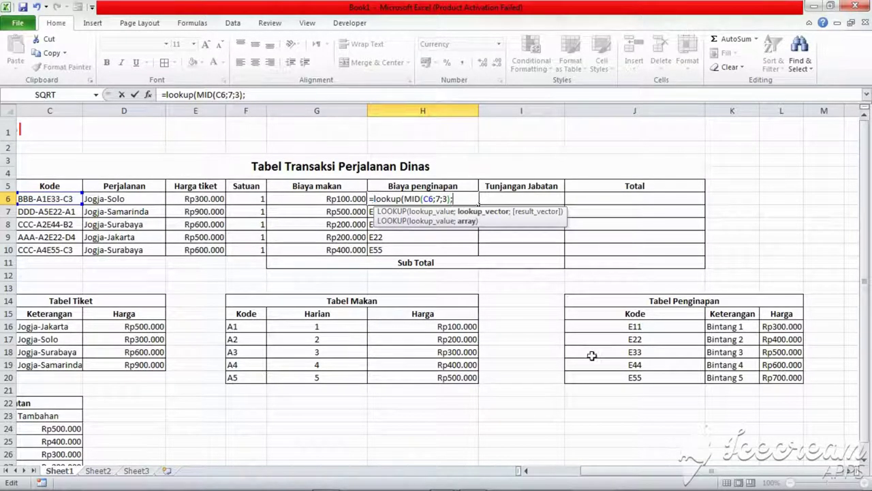
- Add Tabel Penginapan J16:L20 as lookup range and L16:L20 as results, dismissing the error prompts
{"action": "left_click", "coordinate": [597, 327]}
{"action": "left_click_drag", "start_coordinate": [596, 328], "coordinate": [770, 378]}
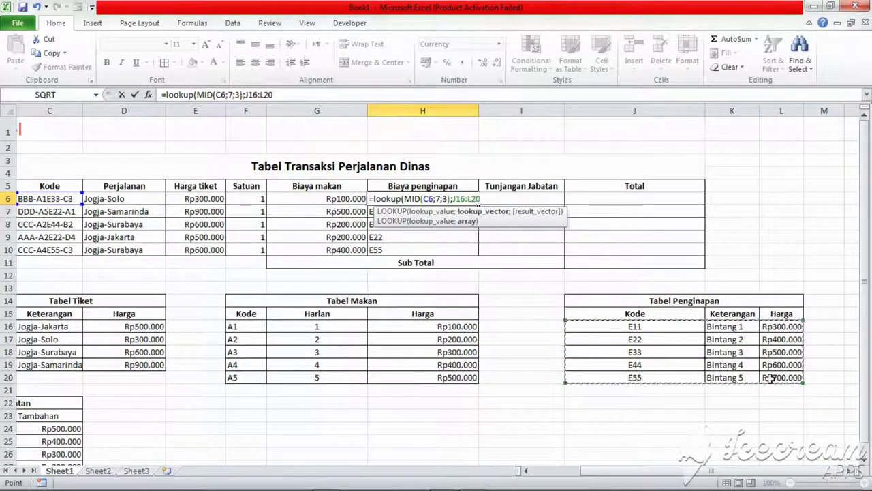
{"action": "type", "text": ";"}
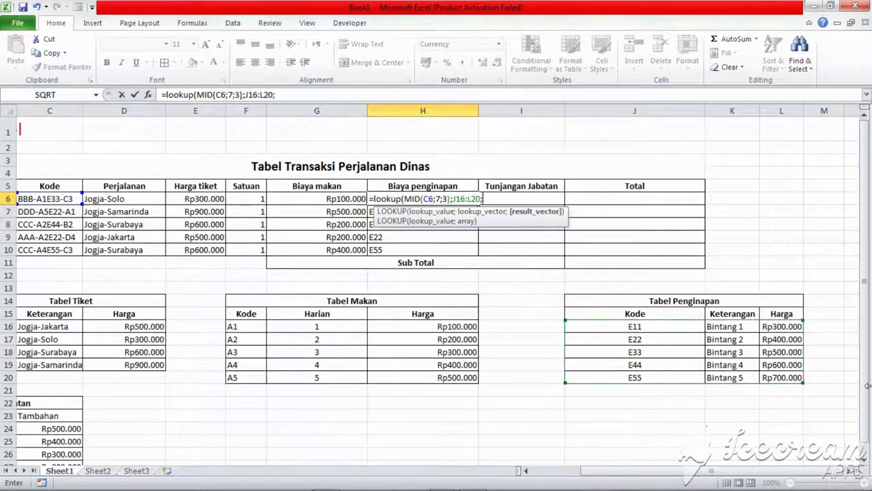
{"action": "left_click", "coordinate": [784, 328]}
{"action": "left_click_drag", "start_coordinate": [784, 327], "coordinate": [792, 386]}
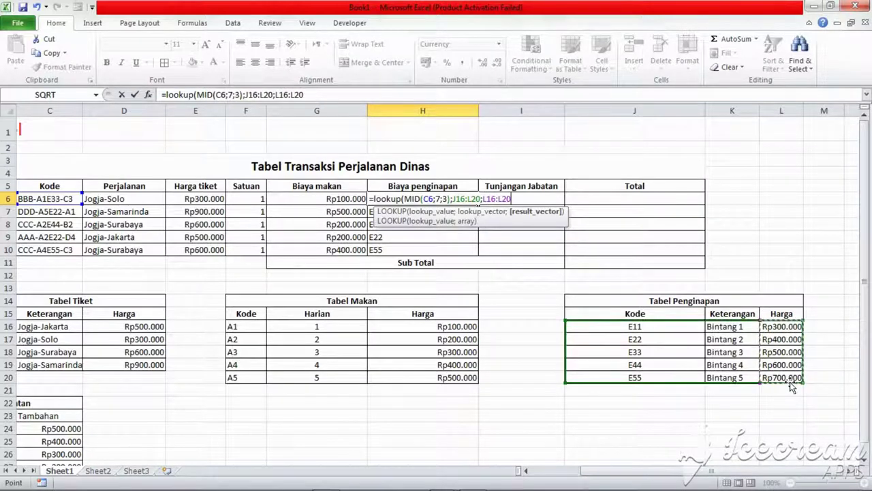
{"action": "key", "text": "Return"}
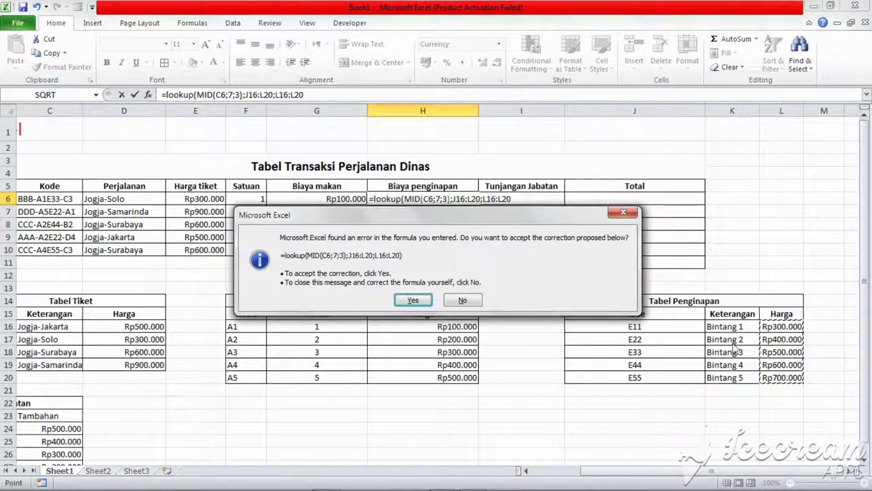
{"action": "left_click", "coordinate": [462, 302]}
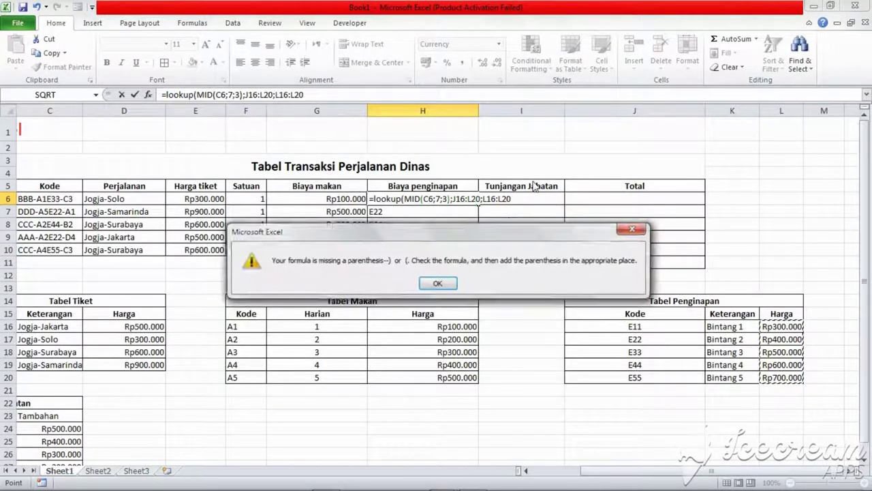
{"action": "left_click", "coordinate": [449, 288]}
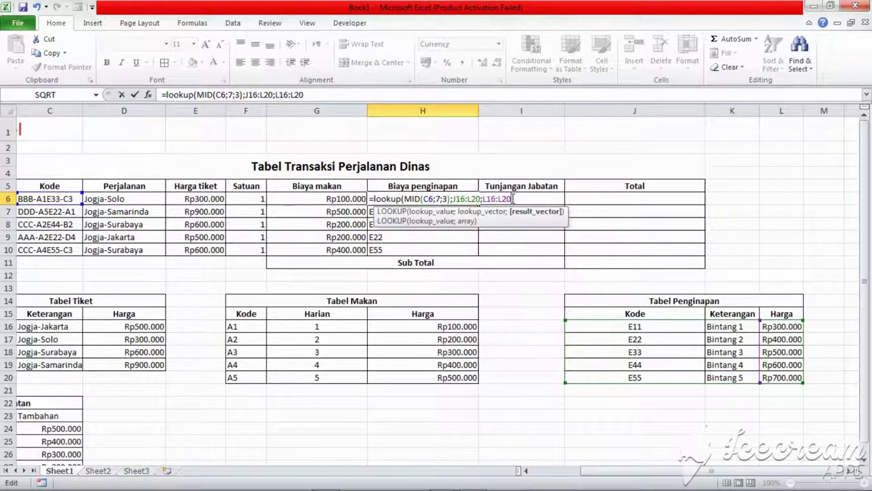
{"action": "left_click", "coordinate": [423, 199]}
{"action": "type", "text": ")"}
- Commit H6's lookup, then start anchoring its J16:L20 range with $ signs
{"action": "key", "text": "Return"}
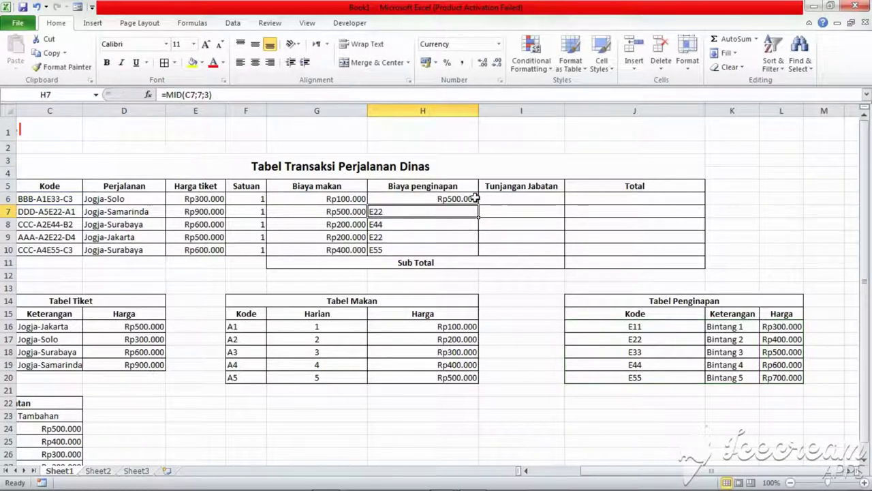
{"action": "left_click", "coordinate": [444, 197]}
{"action": "double_click", "coordinate": [434, 198]}
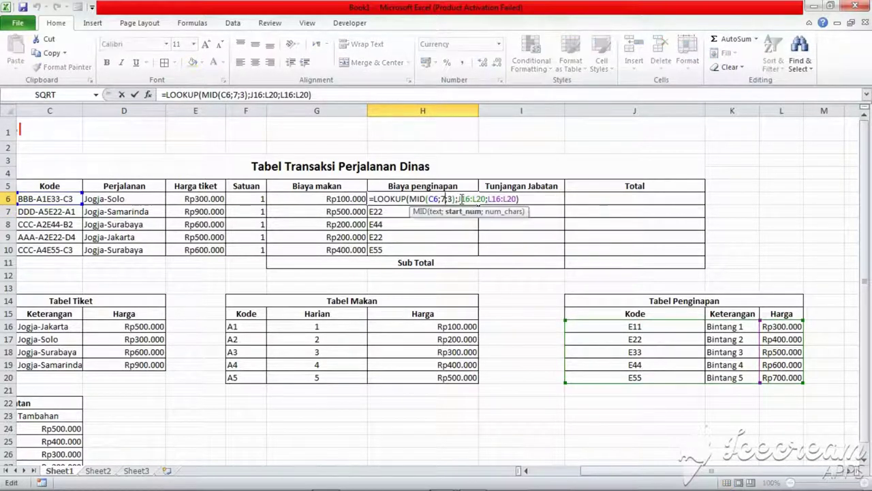
{"action": "left_click", "coordinate": [460, 199]}
{"action": "type", "text": "$"}
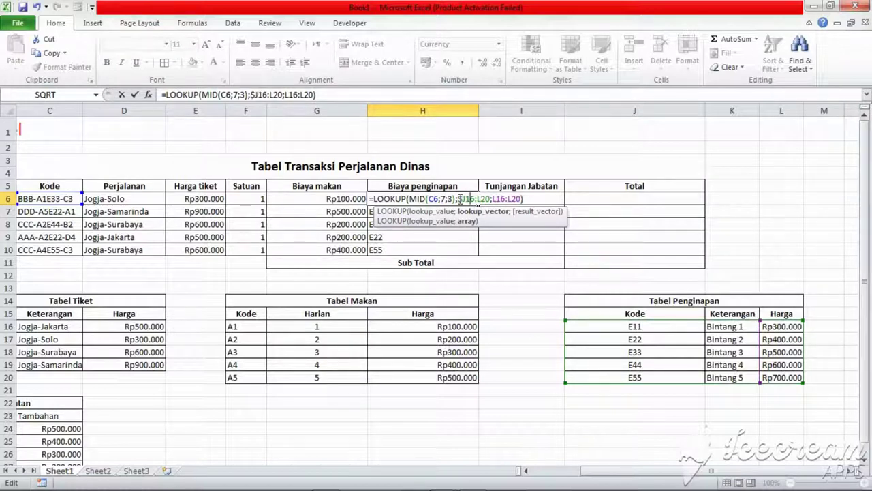
{"action": "key", "text": "Right"}
{"action": "type", "text": "$"}
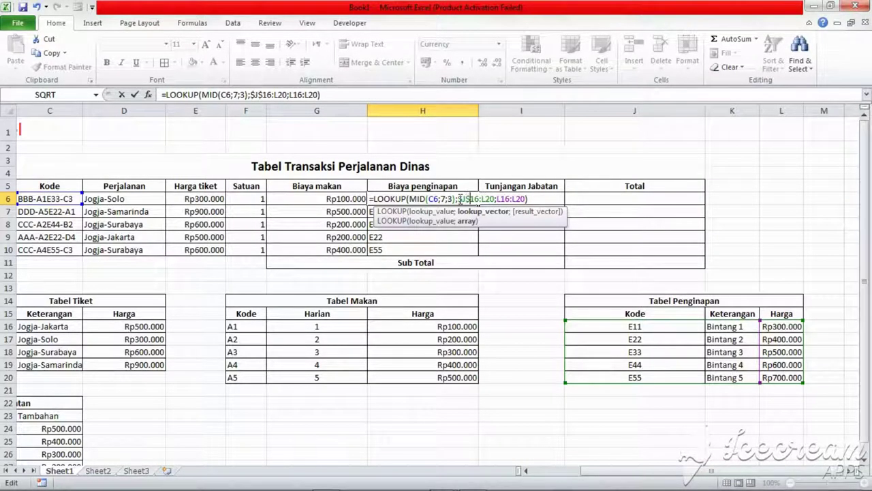
{"action": "key", "text": "Right"}
{"action": "key", "text": "Right"}
{"action": "key", "text": "Right"}
{"action": "type", "text": "$"}
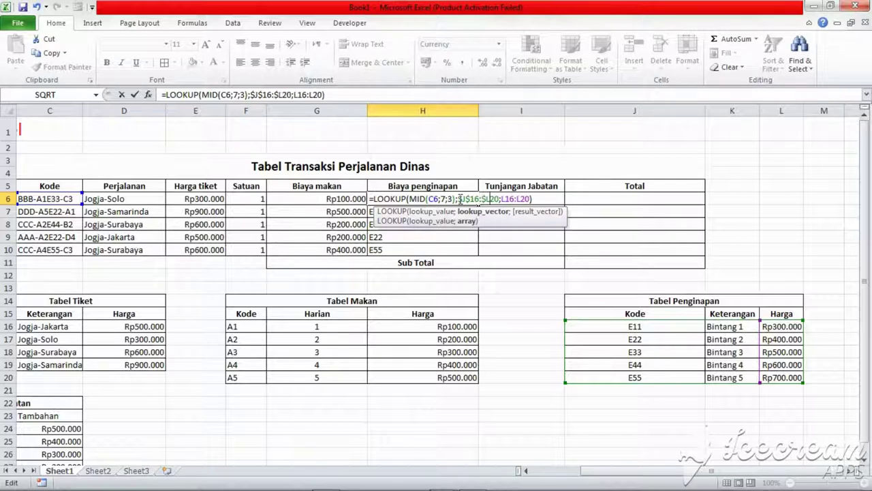
{"action": "key", "text": "Right"}
{"action": "type", "text": "$"}
{"action": "key", "text": "Right"}
{"action": "key", "text": "Right"}
{"action": "key", "text": "Right"}
- Make the L16:L20 price range absolute and fill the lodging lookup down to H10
{"action": "type", "text": "$"}
{"action": "key", "text": "Right"}
{"action": "type", "text": "$"}
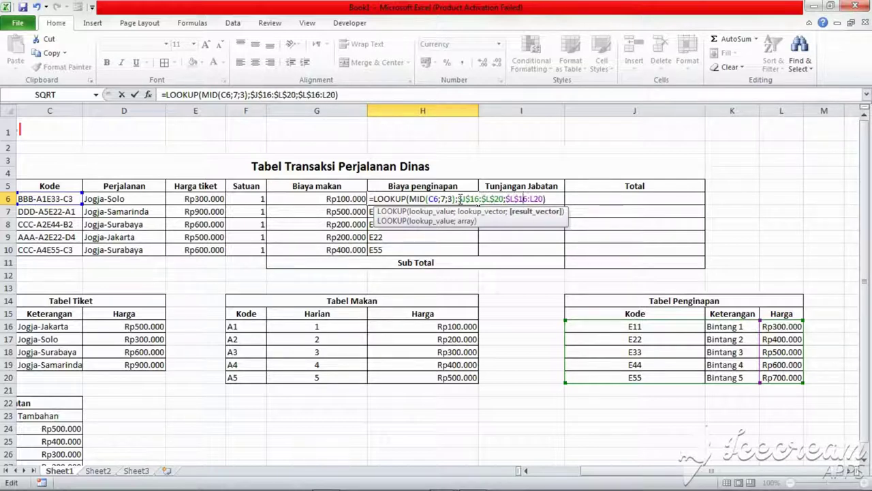
{"action": "key", "text": "Right"}
{"action": "type", "text": "$"}
{"action": "key", "text": "Right"}
{"action": "type", "text": "$"}
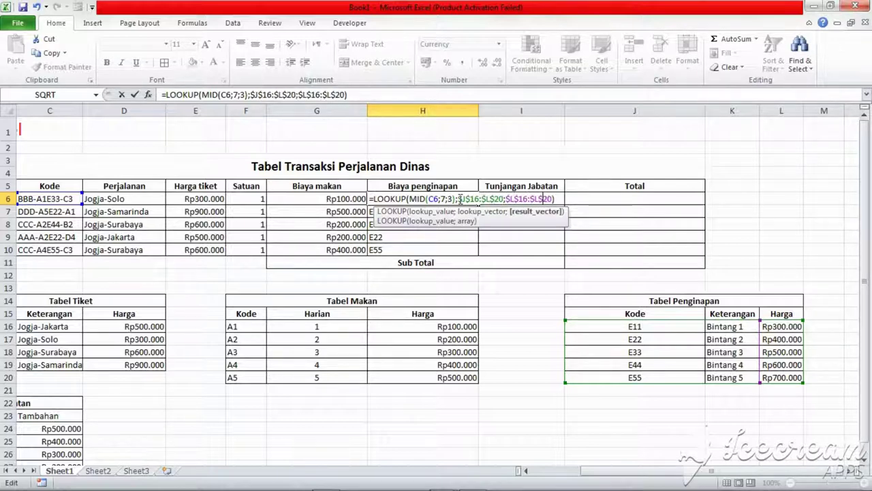
{"action": "key", "text": "Return"}
{"action": "left_click", "coordinate": [459, 199]}
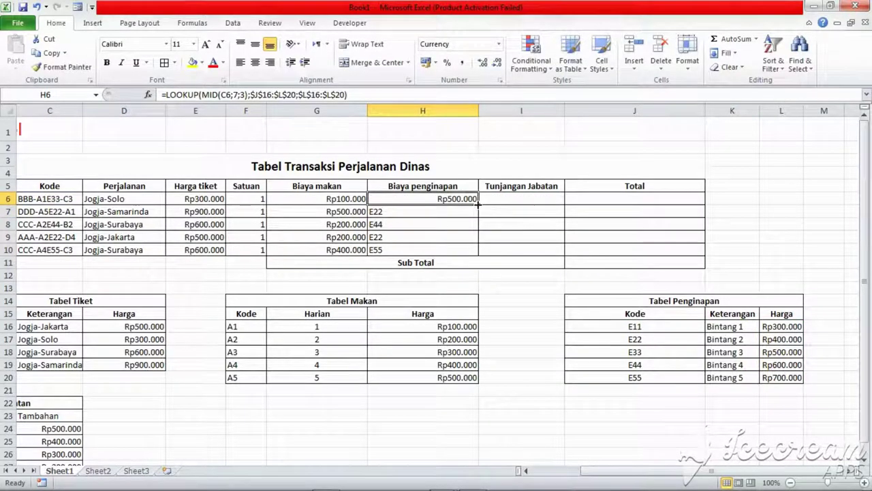
{"action": "left_click_drag", "start_coordinate": [478, 204], "coordinate": [478, 256]}
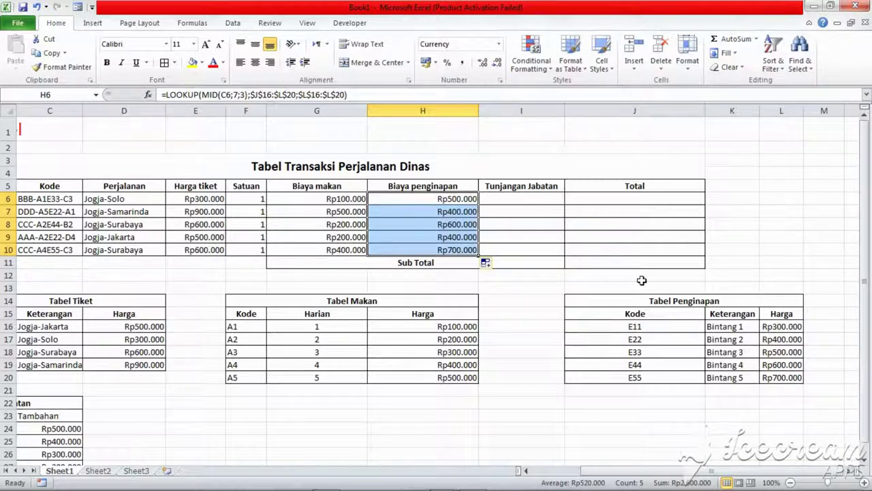
- Enter =RIGHT(C6;2) in I6, fixing the #NAME? error, and fill it down to I10
{"action": "left_click", "coordinate": [502, 194]}
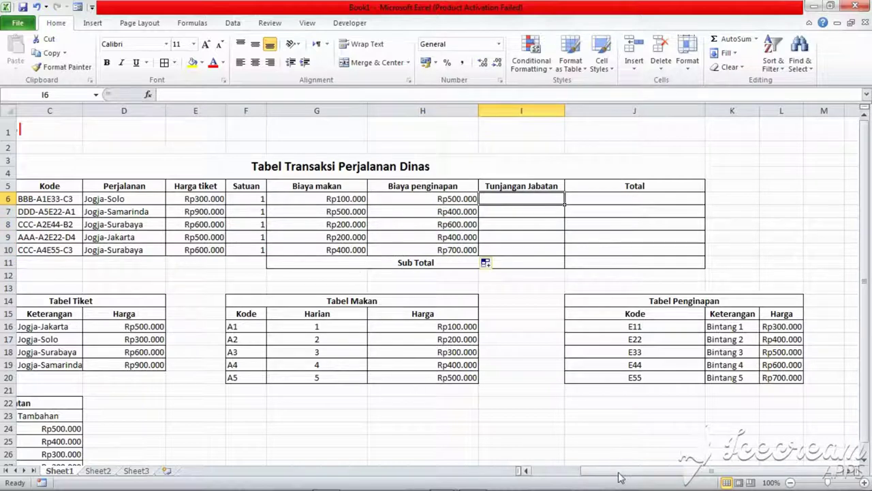
{"action": "left_click_drag", "start_coordinate": [617, 473], "coordinate": [598, 476]}
{"action": "left_click", "coordinate": [527, 470]}
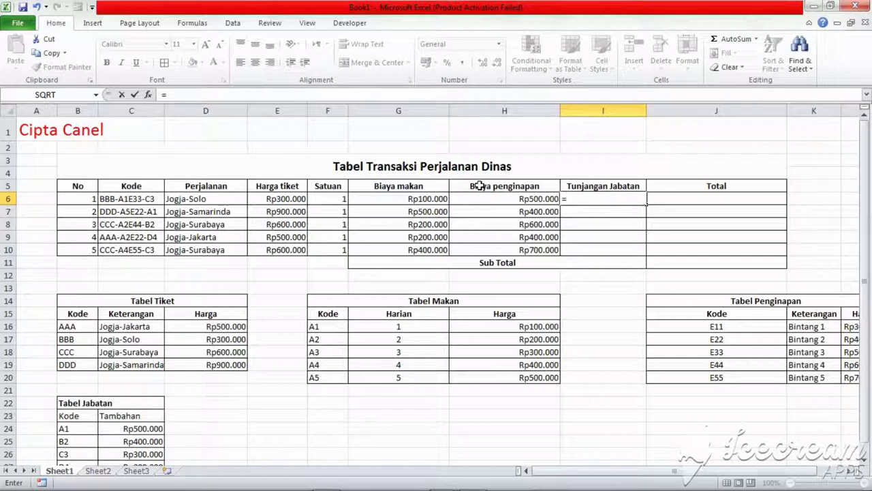
{"action": "type", "text": "rig"}
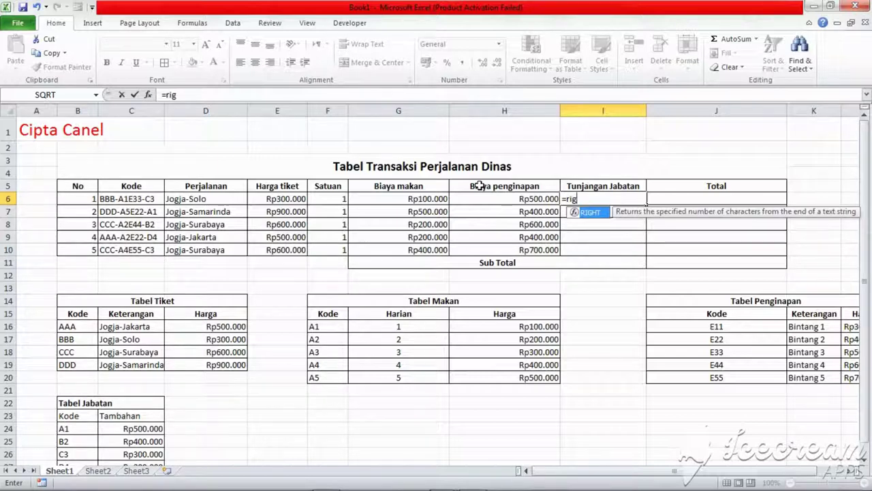
{"action": "key", "text": "Return"}
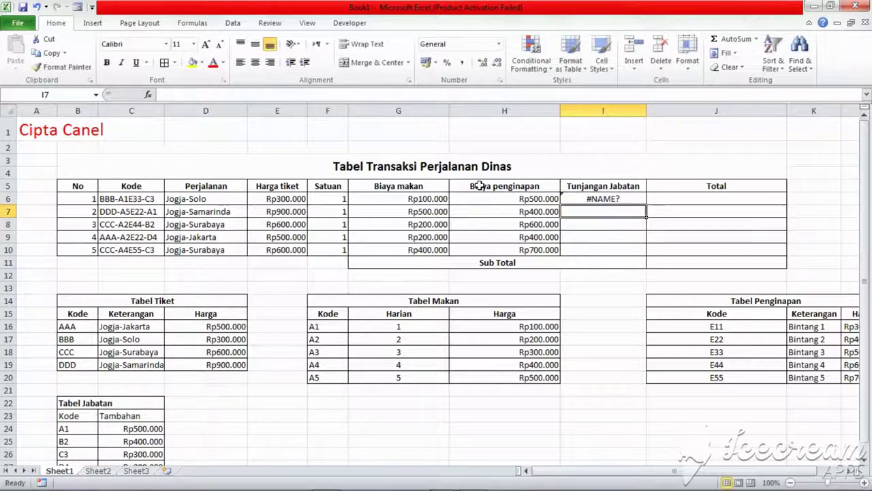
{"action": "double_click", "coordinate": [610, 201]}
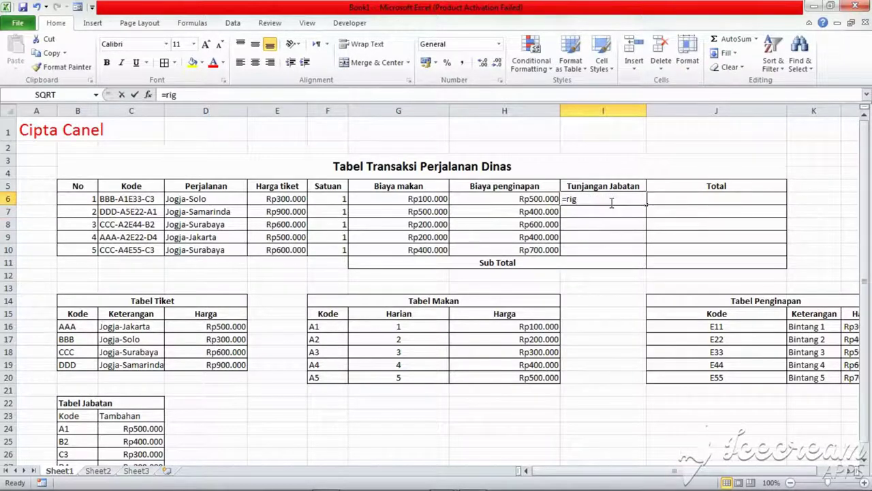
{"action": "type", "text": "ht"}
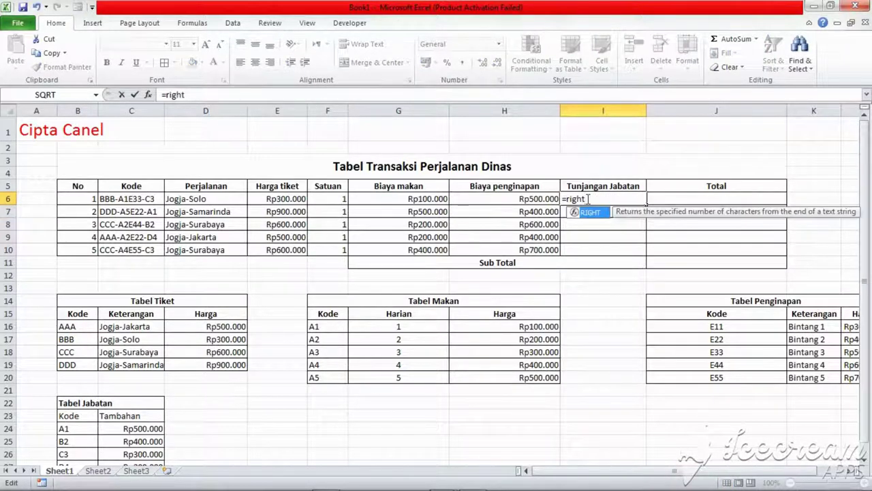
{"action": "type", "text": "("}
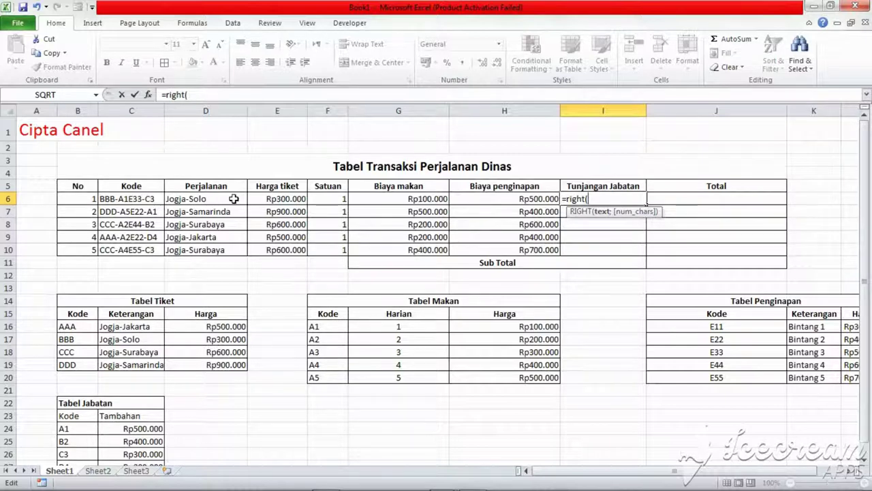
{"action": "left_click", "coordinate": [133, 198]}
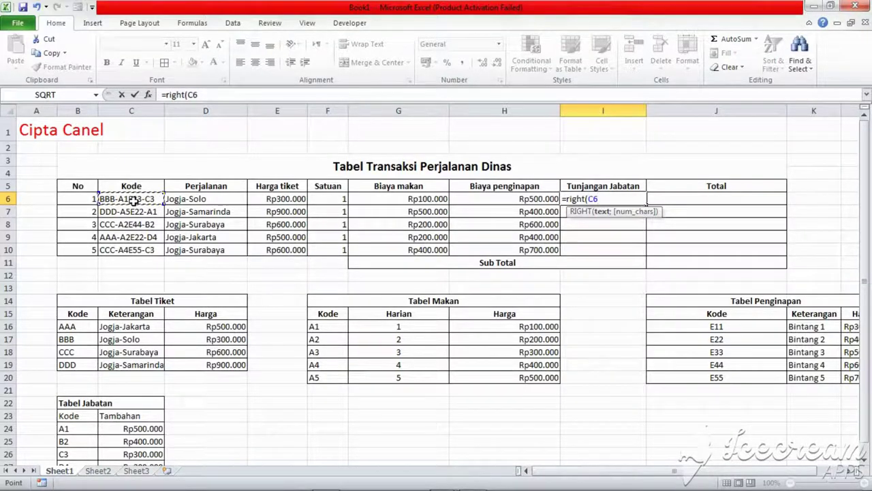
{"action": "type", "text": ";2"}
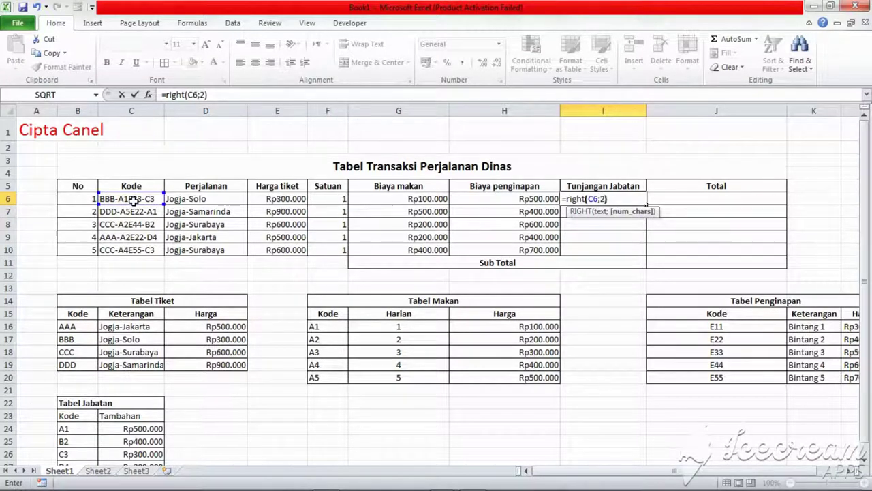
{"action": "key", "text": "Return"}
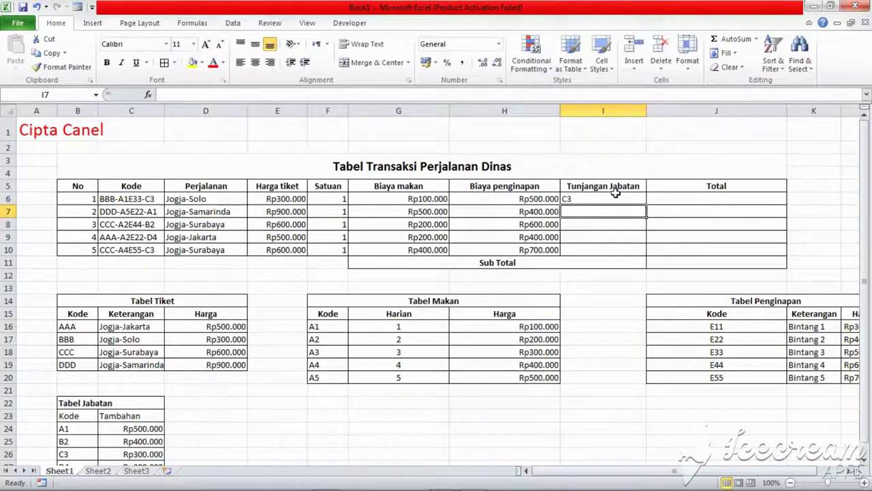
{"action": "left_click", "coordinate": [615, 195]}
{"action": "left_click_drag", "start_coordinate": [646, 204], "coordinate": [633, 252]}
- Start rewriting I6 as a LOOKUP around RIGHT(C6;2)
{"action": "left_click", "coordinate": [798, 211]}
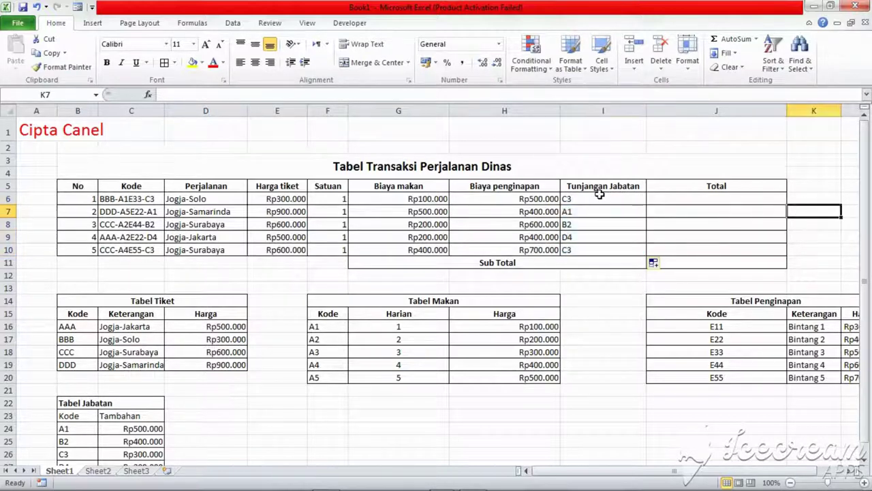
{"action": "left_click", "coordinate": [598, 195]}
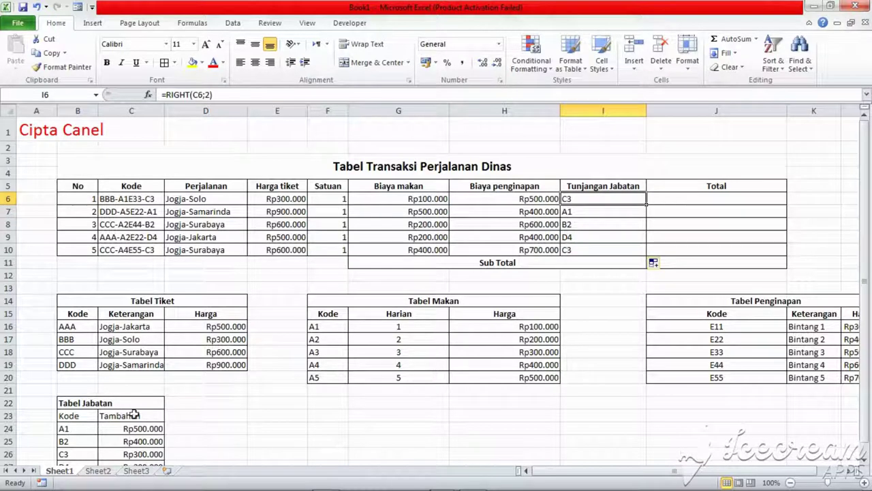
{"action": "double_click", "coordinate": [565, 198]}
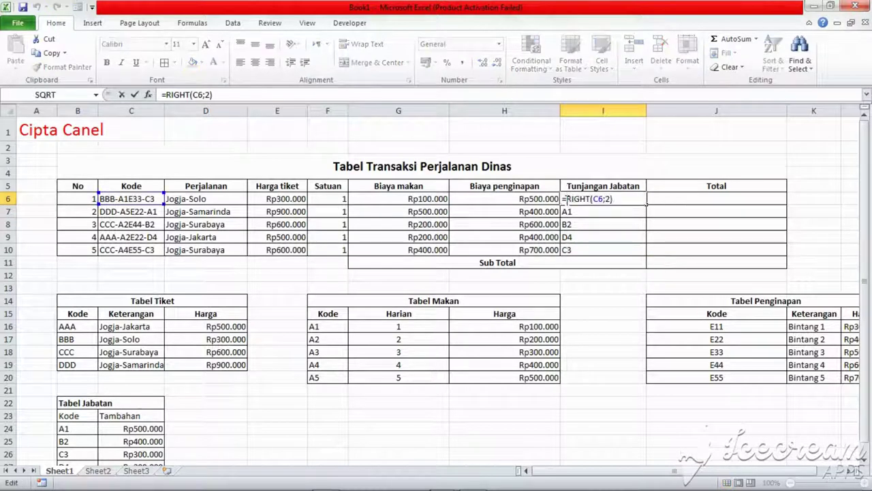
{"action": "left_click", "coordinate": [590, 201]}
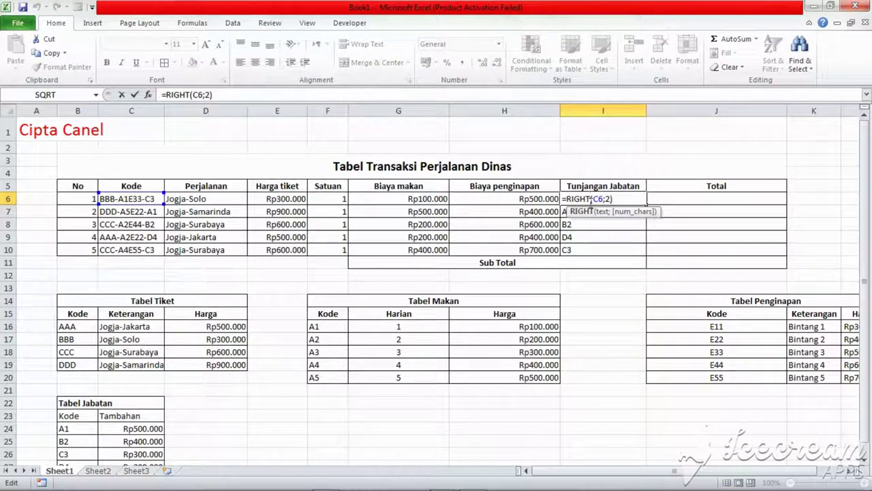
{"action": "type", "text": "l"}
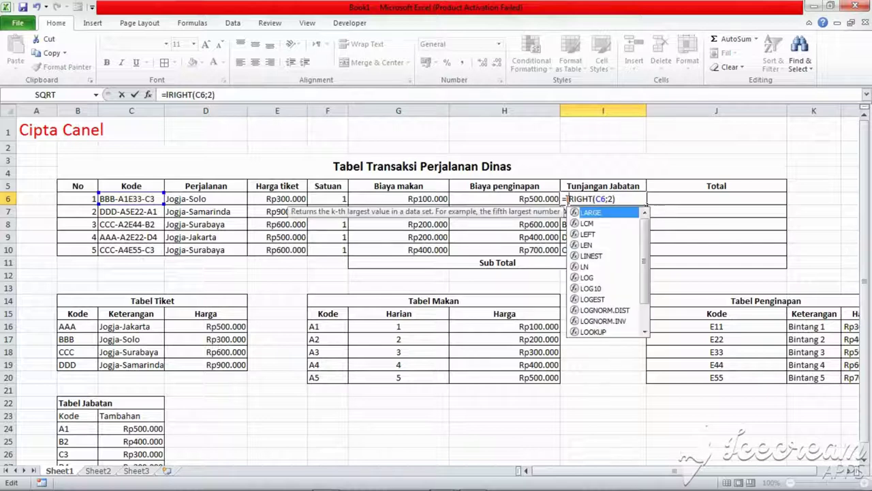
{"action": "type", "text": "ooku"}
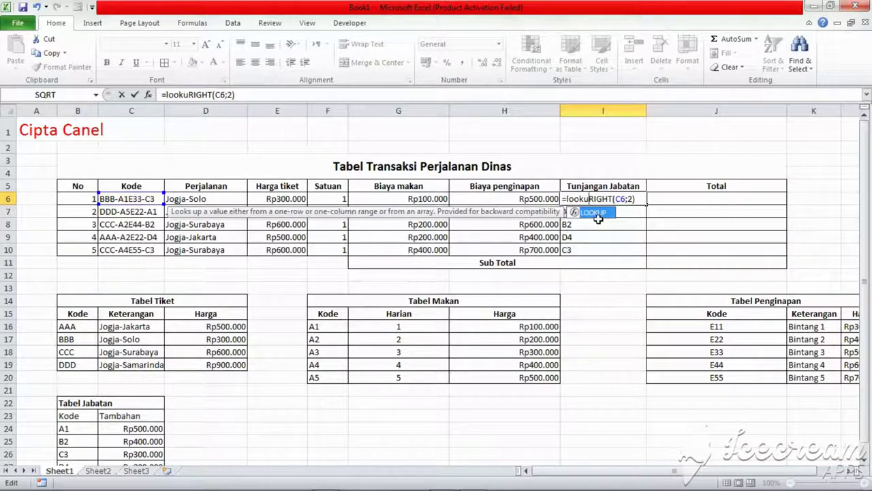
{"action": "type", "text": "p"}
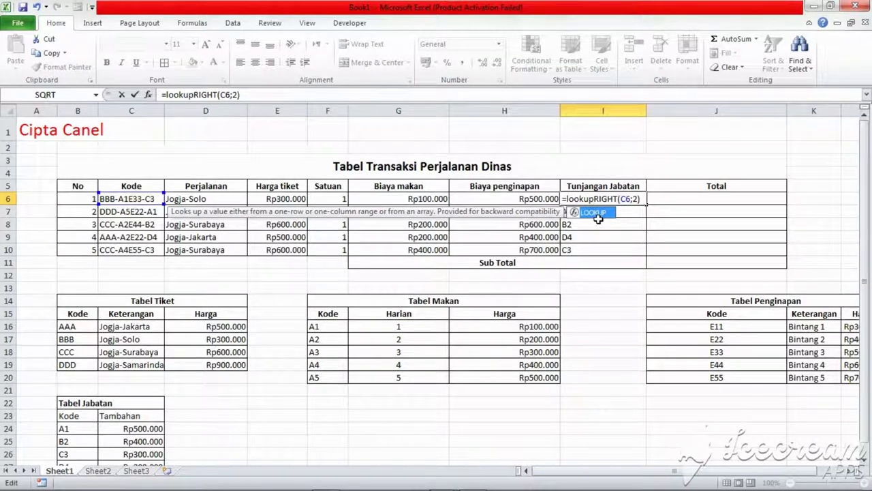
{"action": "type", "text": "("}
{"action": "key", "text": "Right"}
{"action": "key", "text": "Right"}
{"action": "key", "text": "Right"}
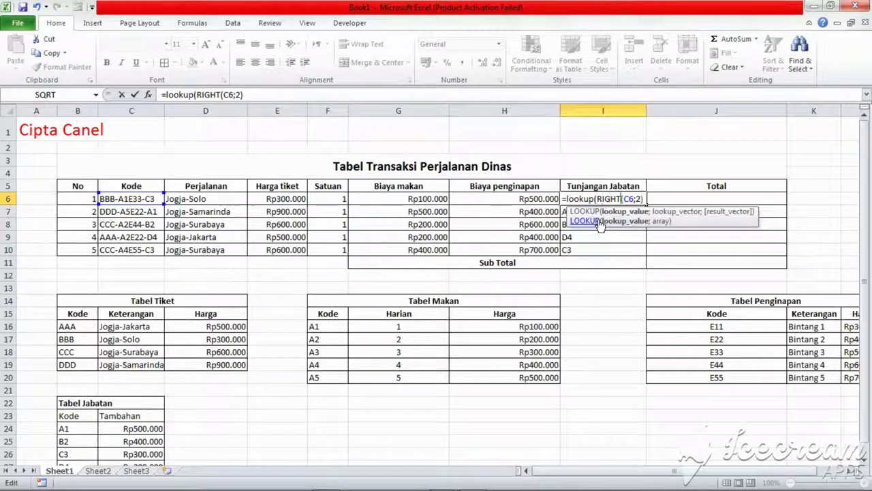
{"action": "key", "text": "Right"}
{"action": "key", "text": "Right"}
{"action": "key", "text": "Right"}
{"action": "key", "text": "Right"}
{"action": "key", "text": "Right"}
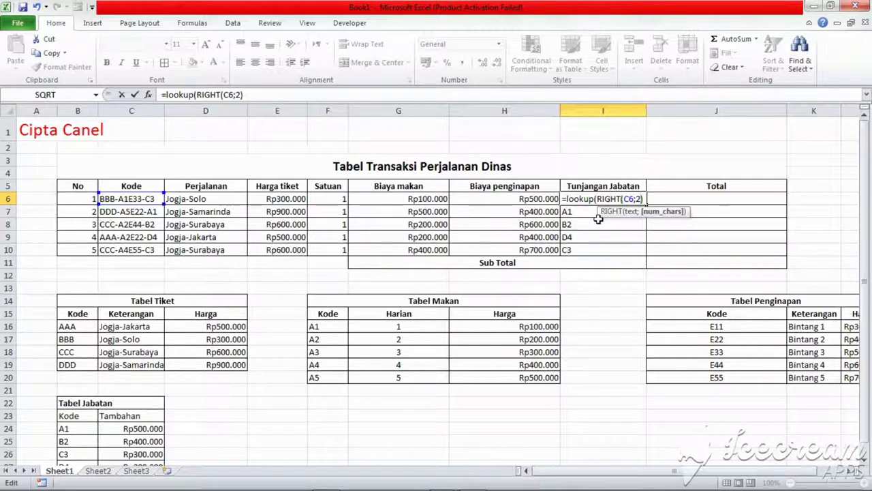
{"action": "type", "text": ";"}
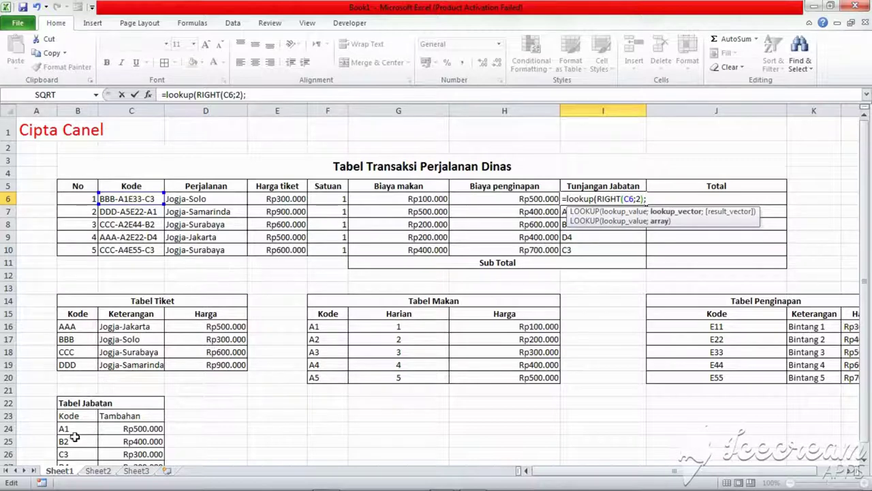
- Use Tabel Jabatan B24:C28 as lookup range and C24:C28 as results, then commit
{"action": "left_click_drag", "start_coordinate": [75, 429], "coordinate": [133, 451]}
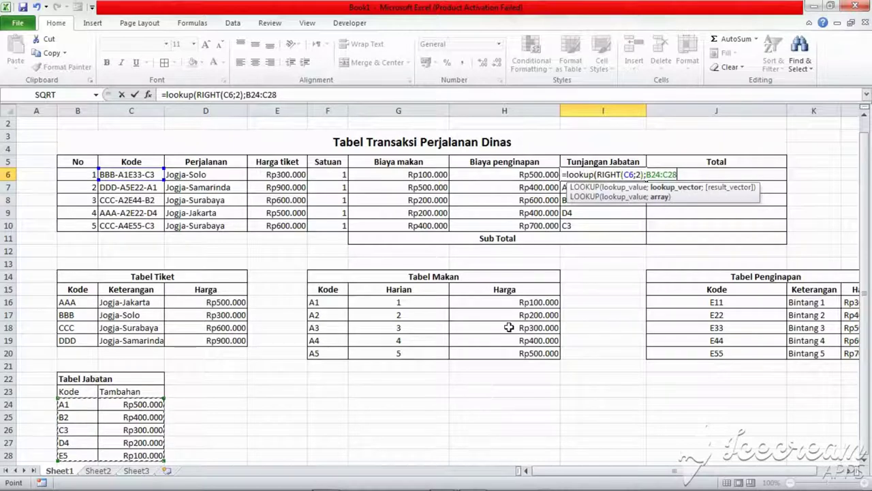
{"action": "type", "text": ";"}
{"action": "left_click_drag", "start_coordinate": [134, 405], "coordinate": [138, 459]}
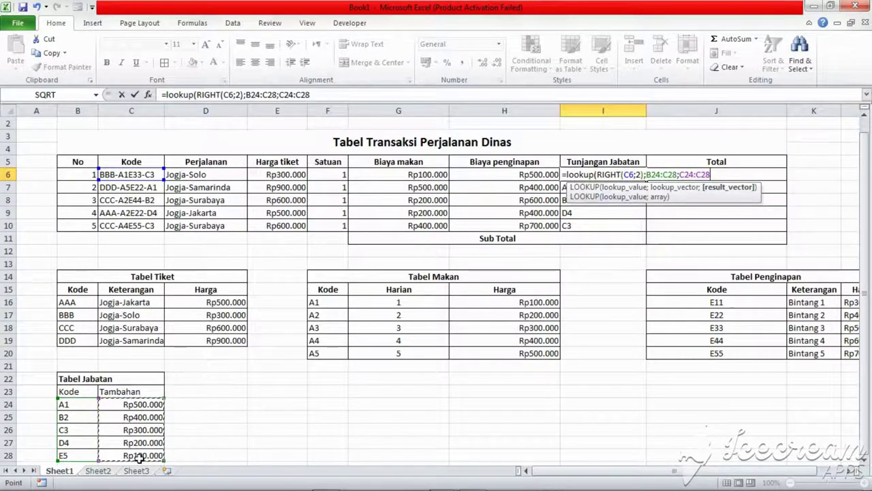
{"action": "type", "text": ")"}
{"action": "key", "text": "Return"}
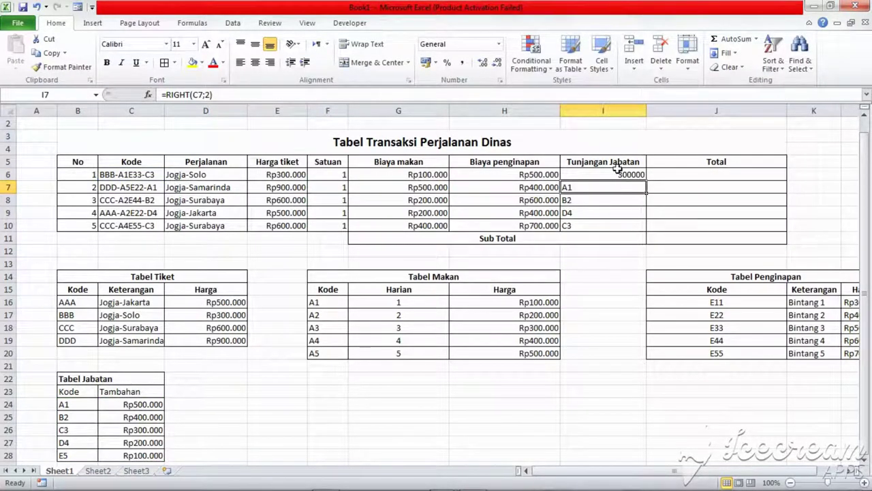
- Make I6's lookup ranges absolute as $B$24:$C$28 and $C$24:$C$28
{"action": "left_click", "coordinate": [616, 171]}
{"action": "double_click", "coordinate": [616, 172]}
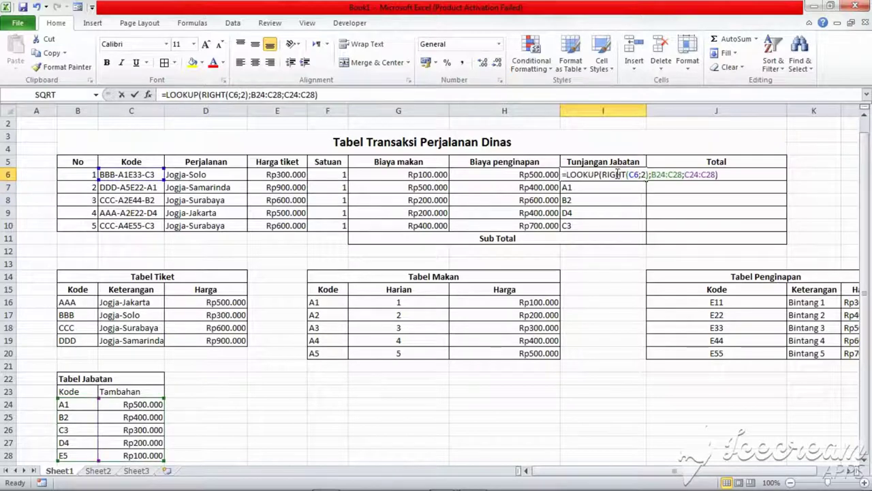
{"action": "left_click", "coordinate": [651, 174]}
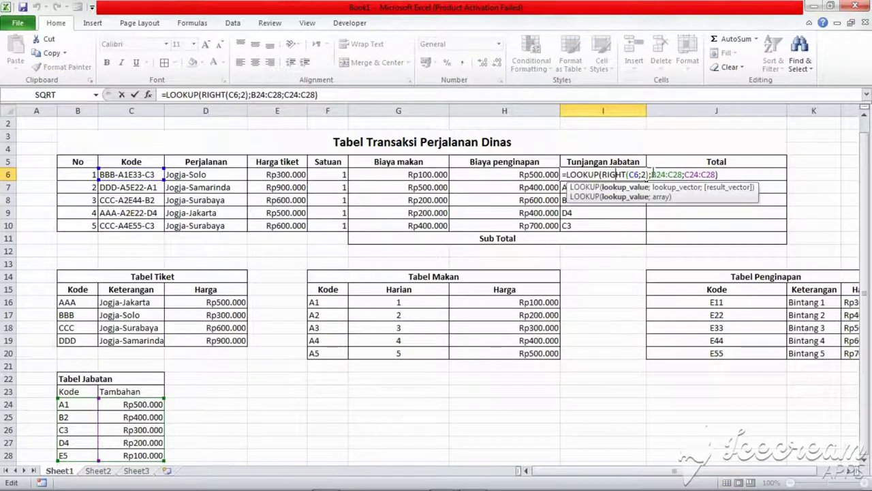
{"action": "type", "text": "$"}
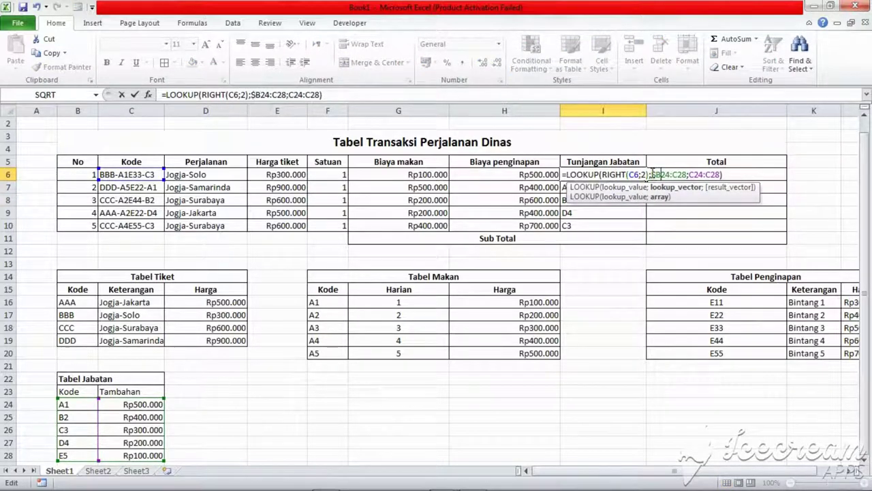
{"action": "key", "text": "Right"}
{"action": "type", "text": "$B$"}
{"action": "key", "text": "Right"}
{"action": "type", "text": "$"}
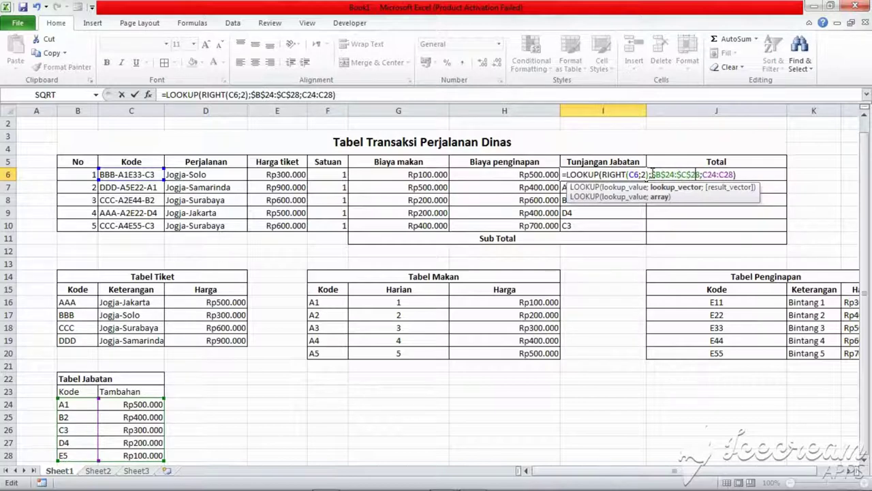
{"action": "key", "text": "Right"}
{"action": "key", "text": "Right"}
{"action": "key", "text": "Right"}
{"action": "type", "text": "$"}
{"action": "key", "text": "Right"}
{"action": "type", "text": "$"}
{"action": "key", "text": "Right"}
{"action": "key", "text": "Right"}
{"action": "key", "text": "Right"}
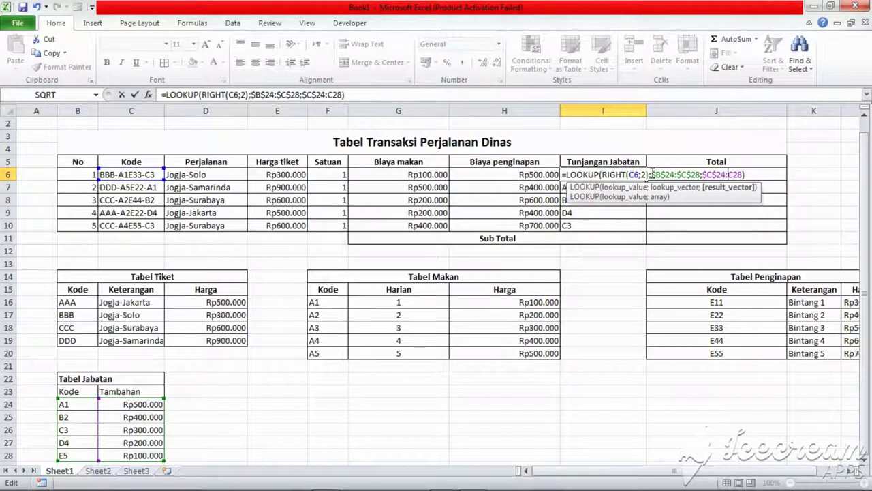
{"action": "type", "text": "$"}
{"action": "key", "text": "Right"}
{"action": "type", "text": "$"}
{"action": "key", "text": "Return"}
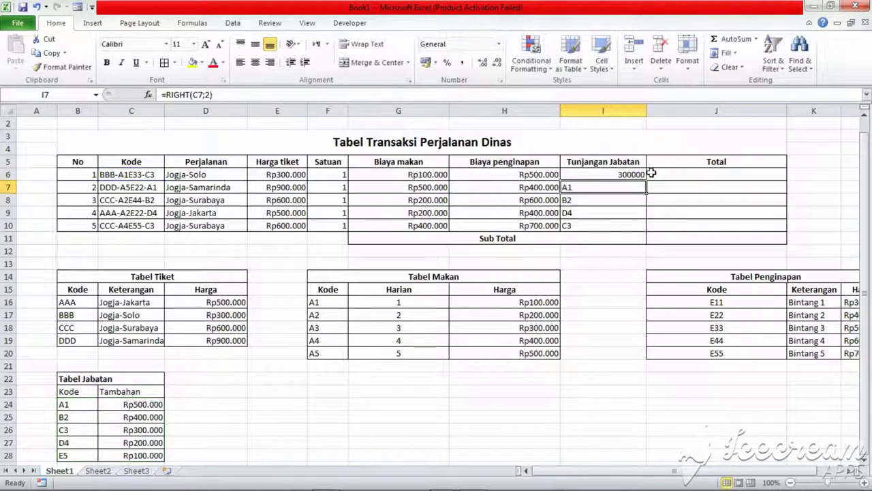
- Fill the allowance lookup down to I10 and format it as Rupiah Currency
{"action": "left_click", "coordinate": [623, 175]}
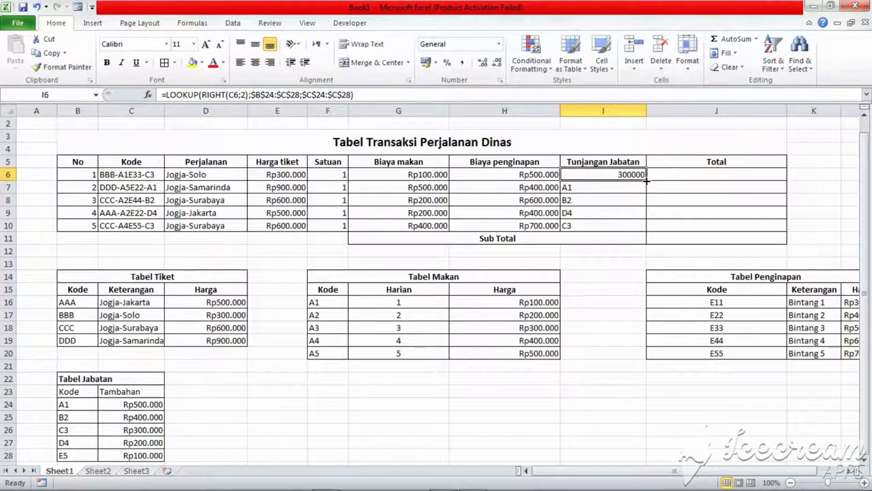
{"action": "left_click_drag", "start_coordinate": [652, 181], "coordinate": [650, 234]}
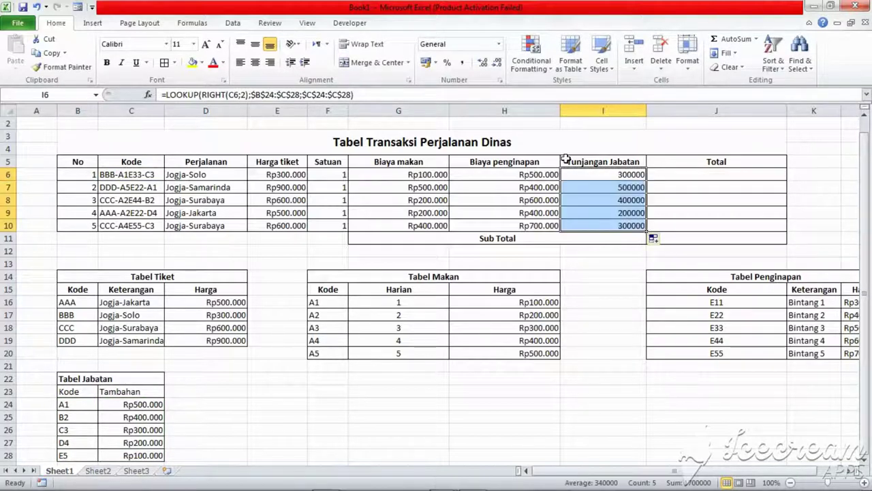
{"action": "left_click", "coordinate": [498, 43]}
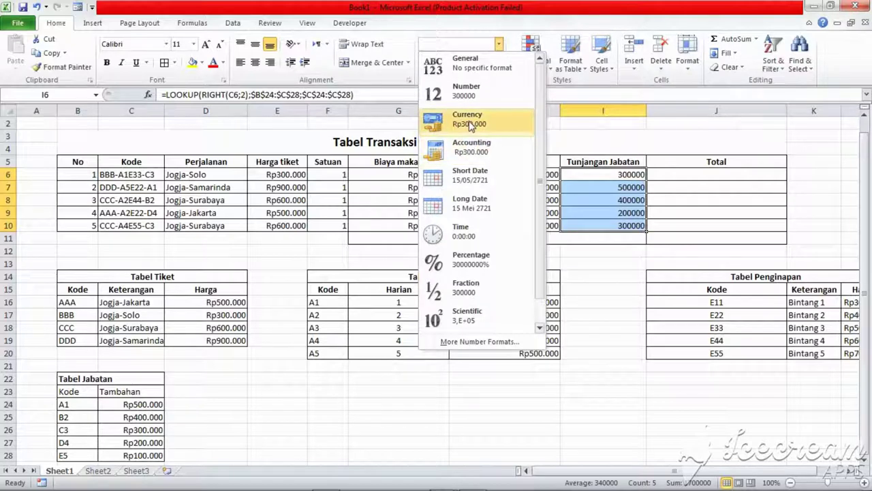
{"action": "left_click", "coordinate": [470, 122]}
{"action": "left_click", "coordinate": [720, 188]}
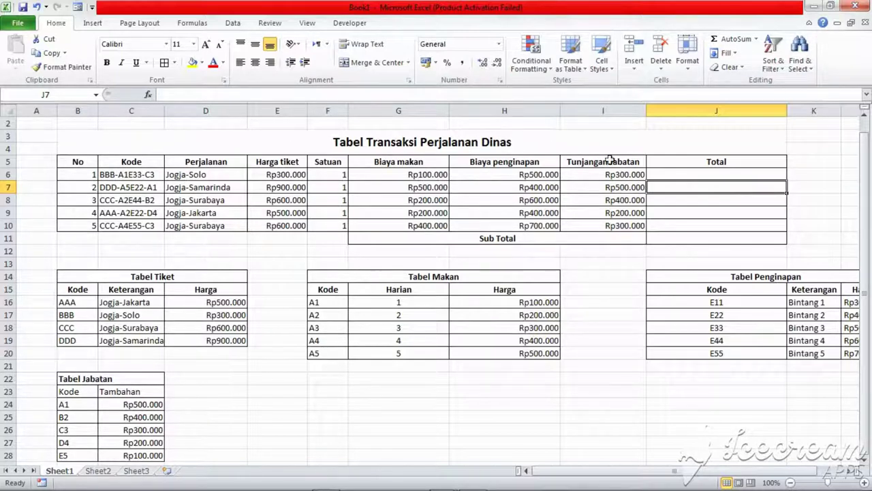
- Enter =E6+G6+H6+I6 in J6 as the first trip's total
{"action": "left_click", "coordinate": [667, 172]}
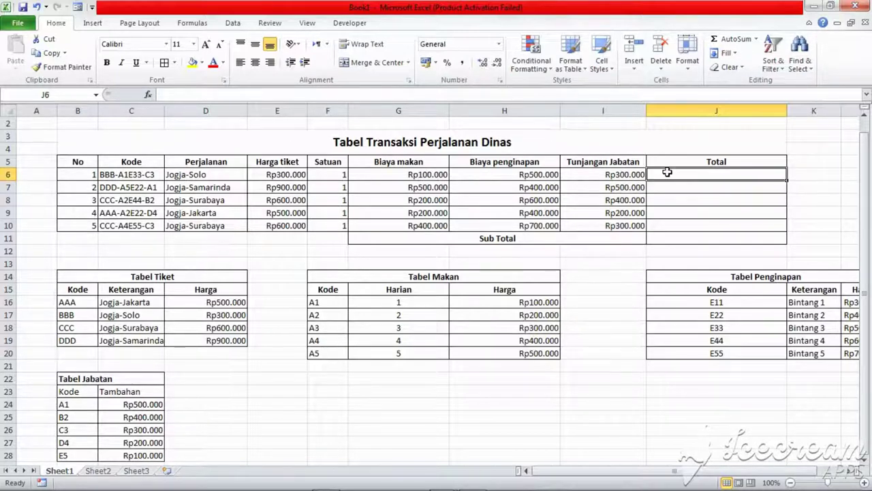
{"action": "type", "text": "="}
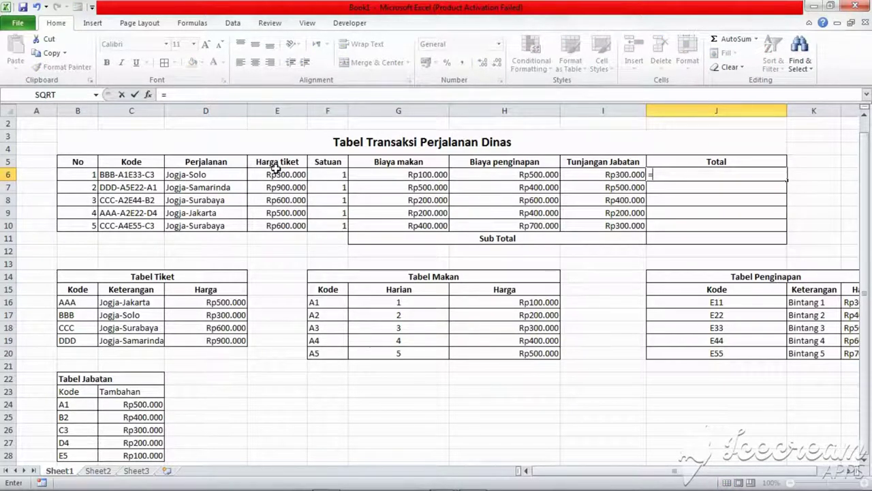
{"action": "left_click", "coordinate": [275, 172]}
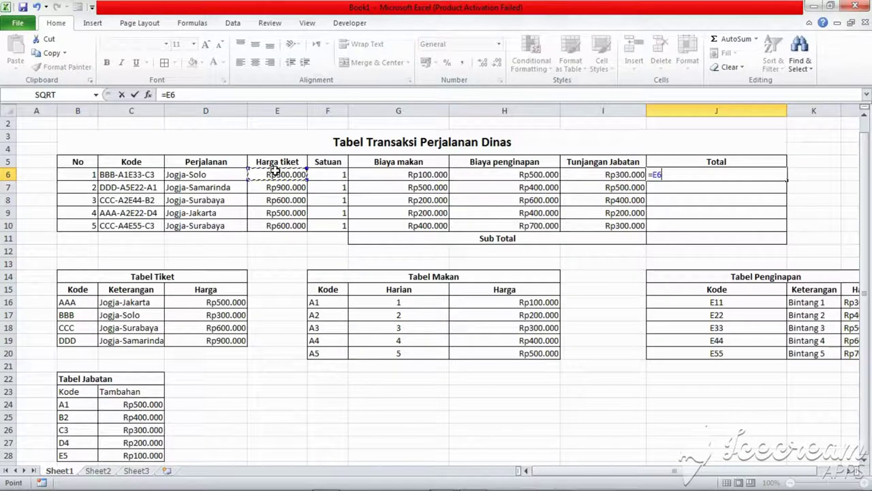
{"action": "type", "text": "+"}
{"action": "left_click", "coordinate": [433, 171]}
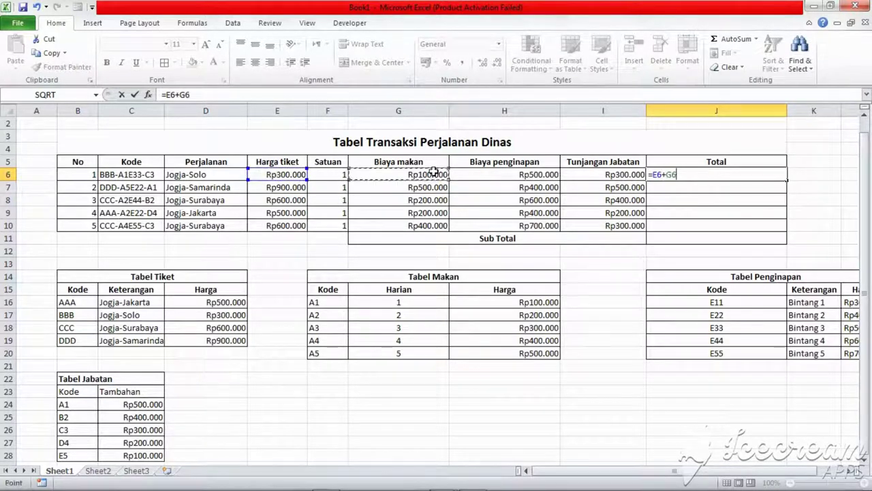
{"action": "type", "text": "+"}
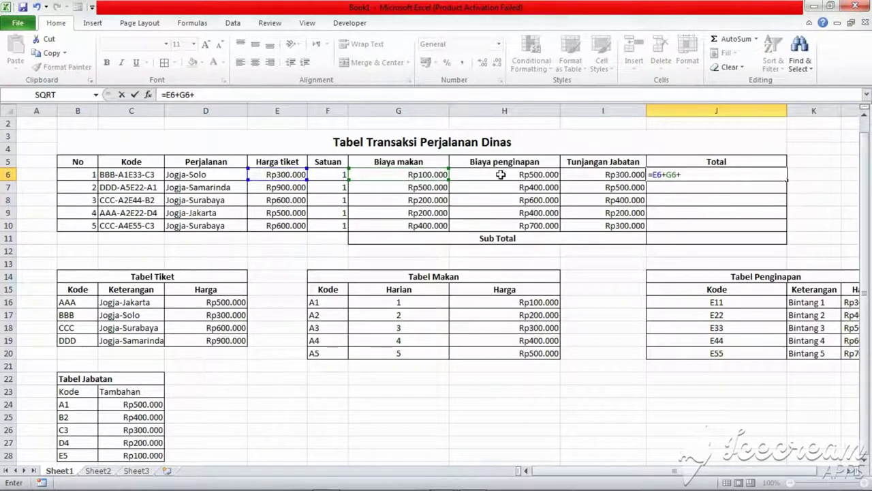
{"action": "left_click", "coordinate": [501, 175]}
{"action": "type", "text": "+"}
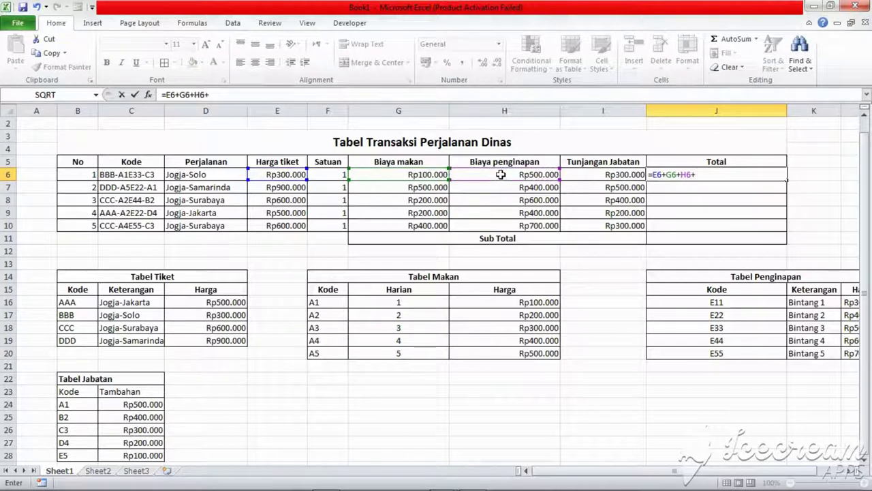
{"action": "left_click", "coordinate": [629, 175]}
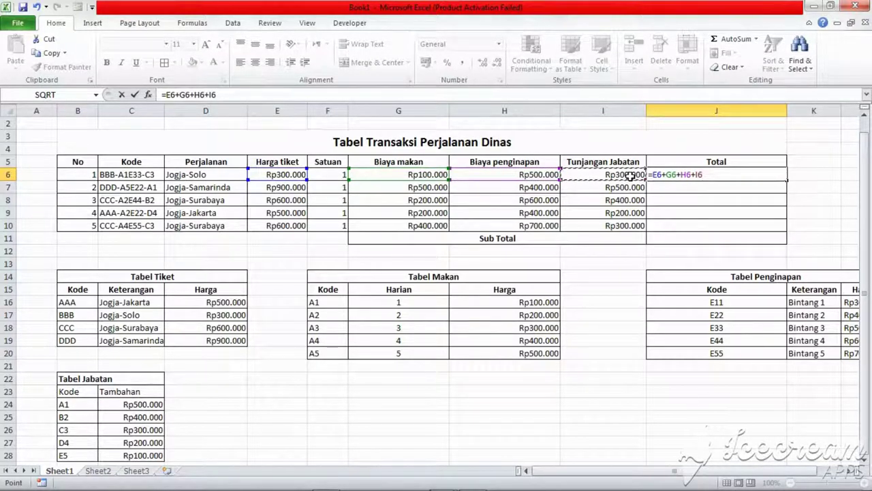
{"action": "key", "text": "Return"}
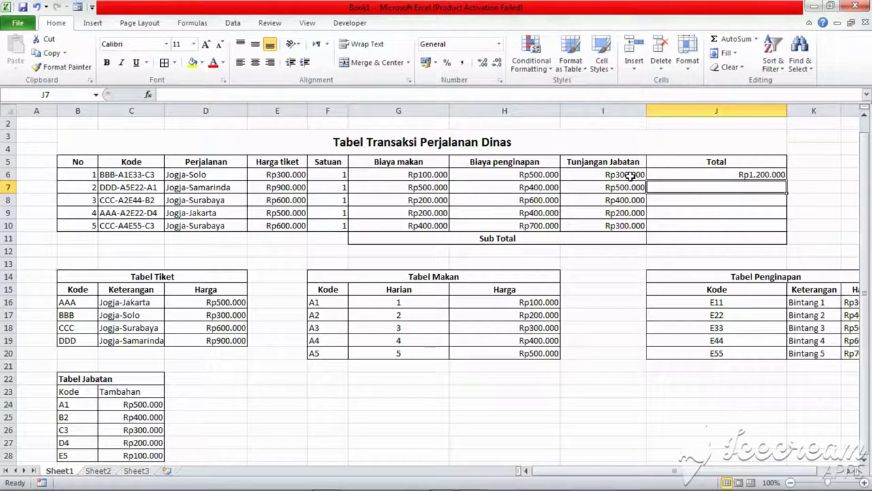
- Fill the total formula down to J10
{"action": "left_click", "coordinate": [779, 175]}
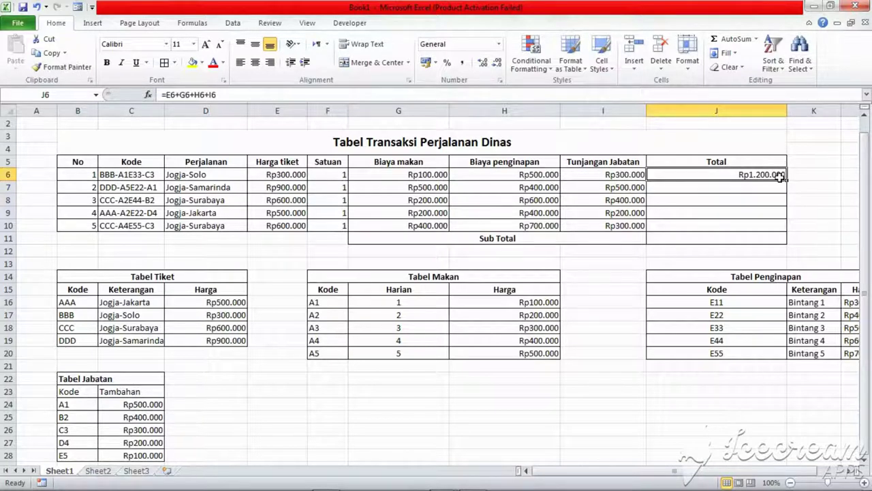
{"action": "left_click_drag", "start_coordinate": [786, 181], "coordinate": [783, 229]}
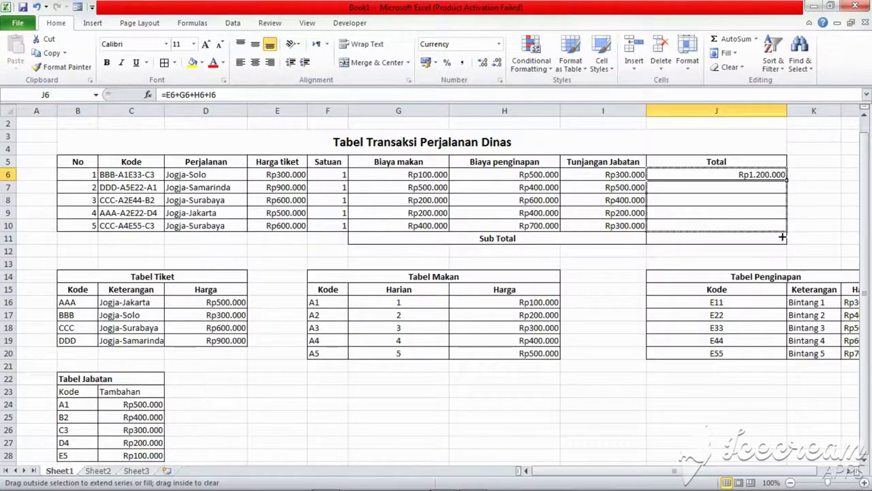
{"action": "left_click", "coordinate": [807, 209]}
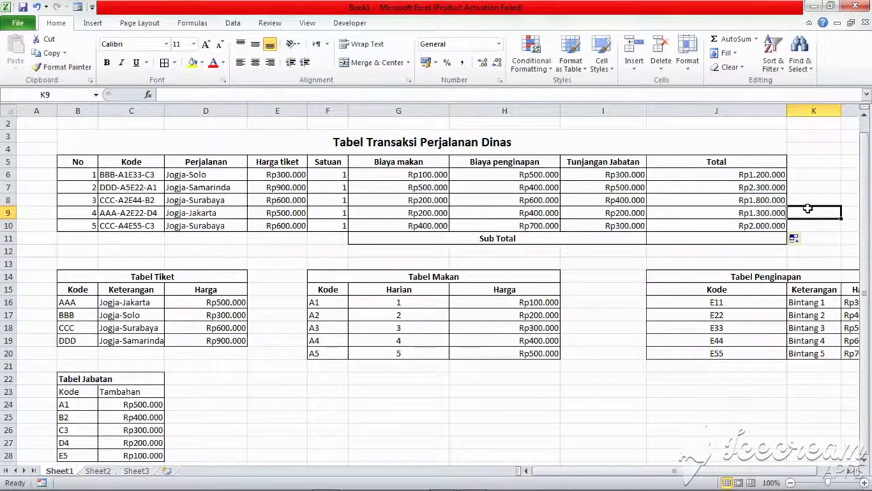
{"action": "double_click", "coordinate": [727, 241]}
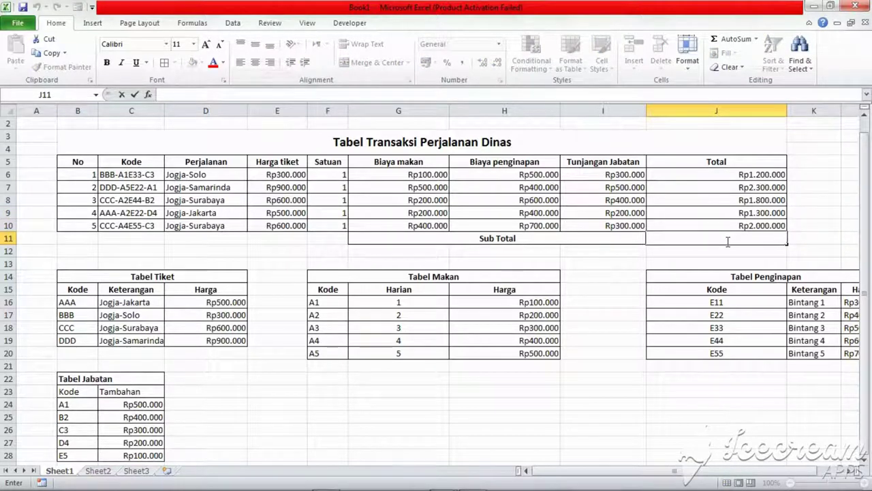
- Enter =SUM(J6:J10) in the Sub Total cell to get Rp8.600.000
{"action": "type", "text": "="}
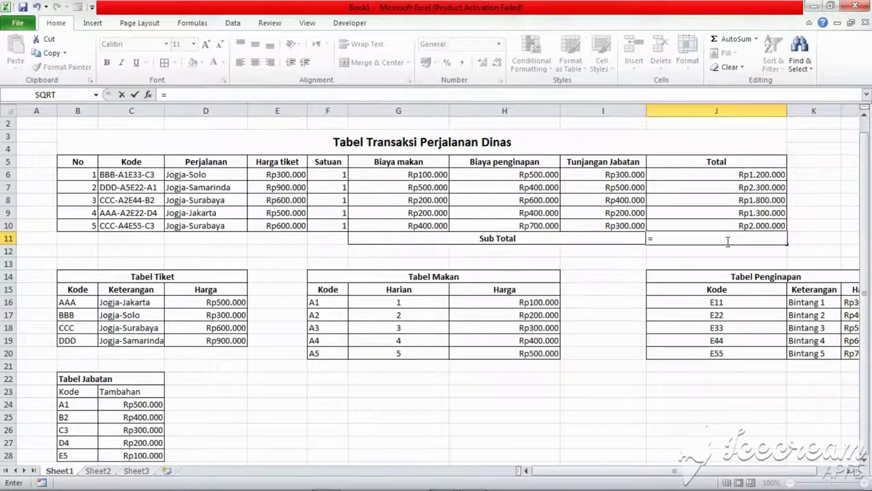
{"action": "type", "text": "sum("}
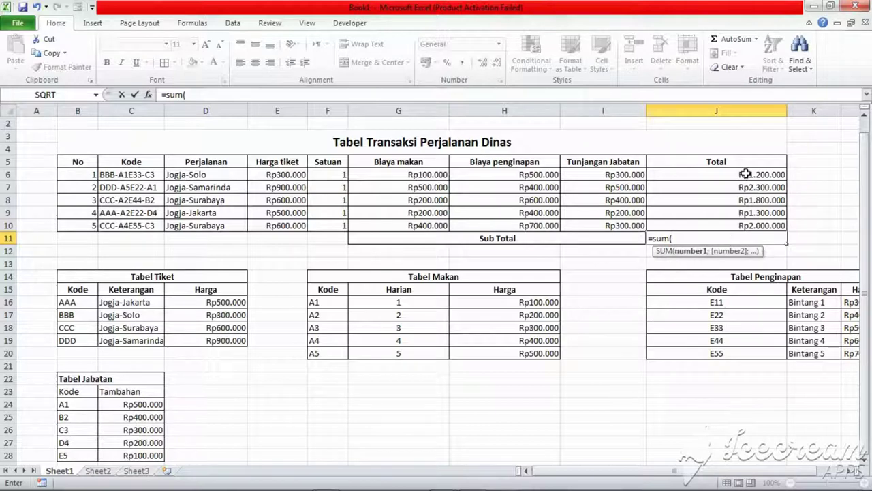
{"action": "left_click_drag", "start_coordinate": [746, 175], "coordinate": [749, 229]}
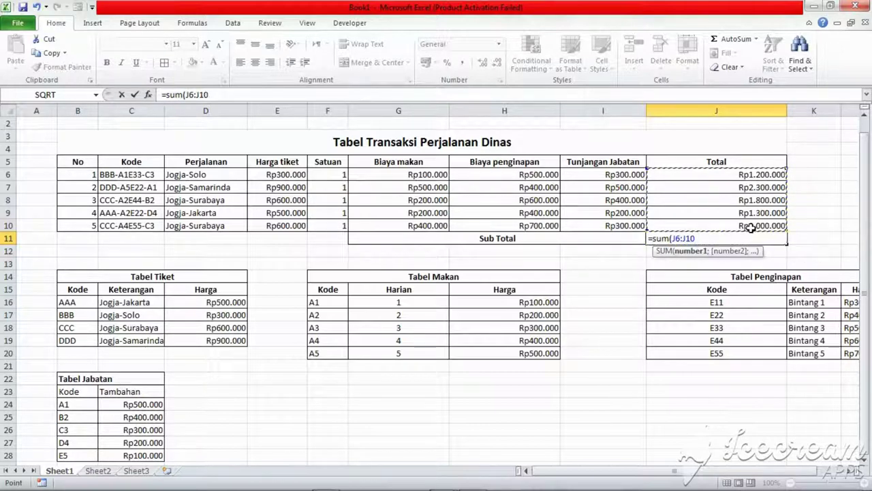
{"action": "type", "text": ")"}
{"action": "key", "text": "Return"}
{"action": "left_click", "coordinate": [669, 275]}
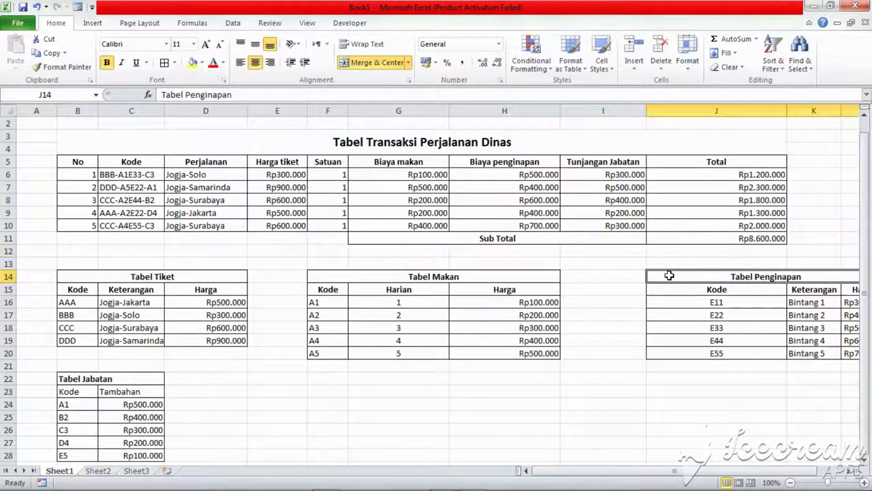